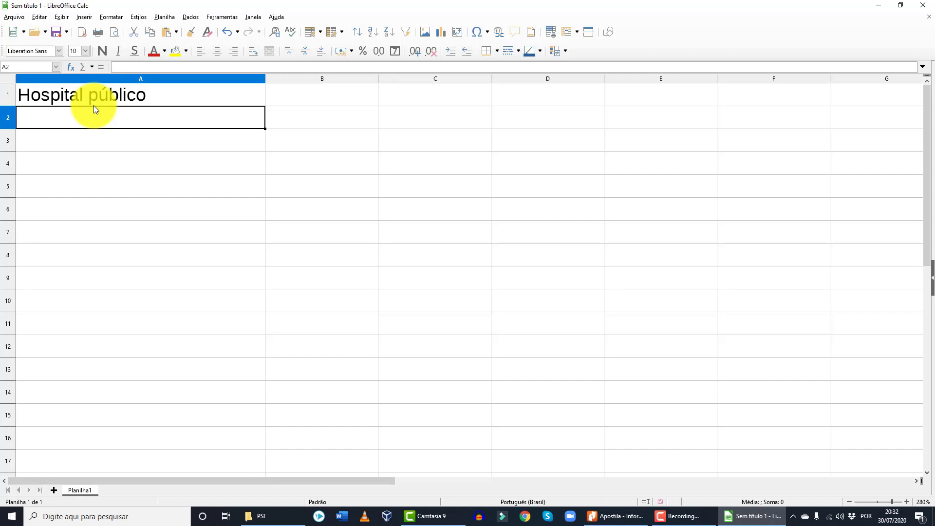
Enter the subtitle "Projeção de gastos – Reais" in cell A2
text(Projeção de gastos – Reais)
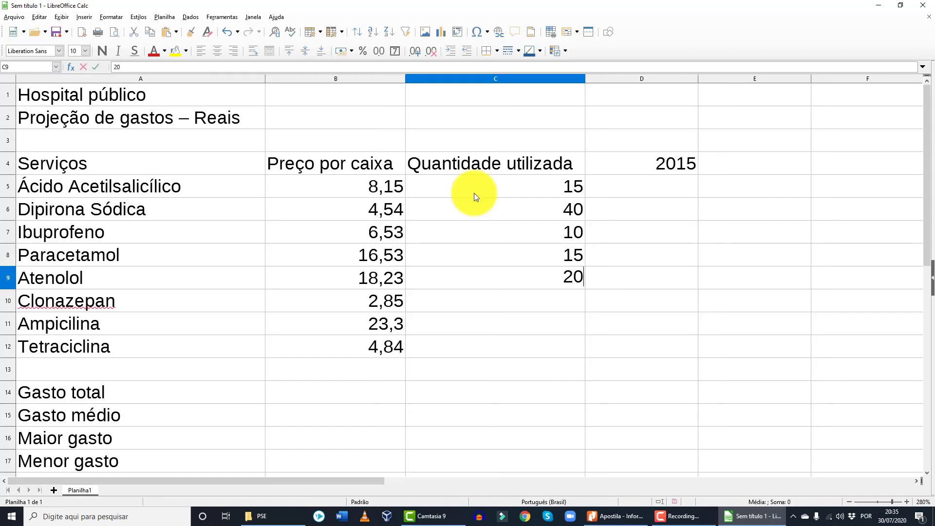
Enter the quantities used for Clonazepan, Ampicilina and Tetraciclina in C10:C12 as 15, 30 and 30
text(15)
key(Return)
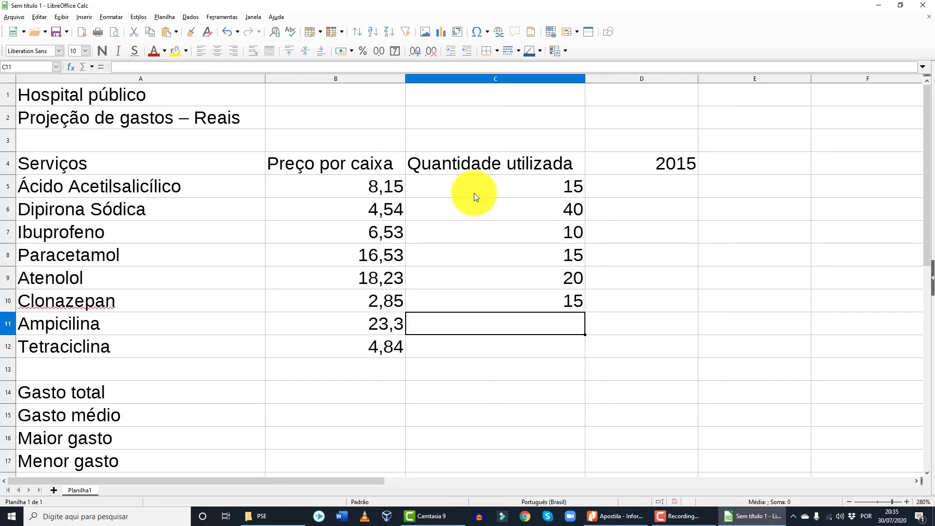
text(30)
key(Return)
text(30)
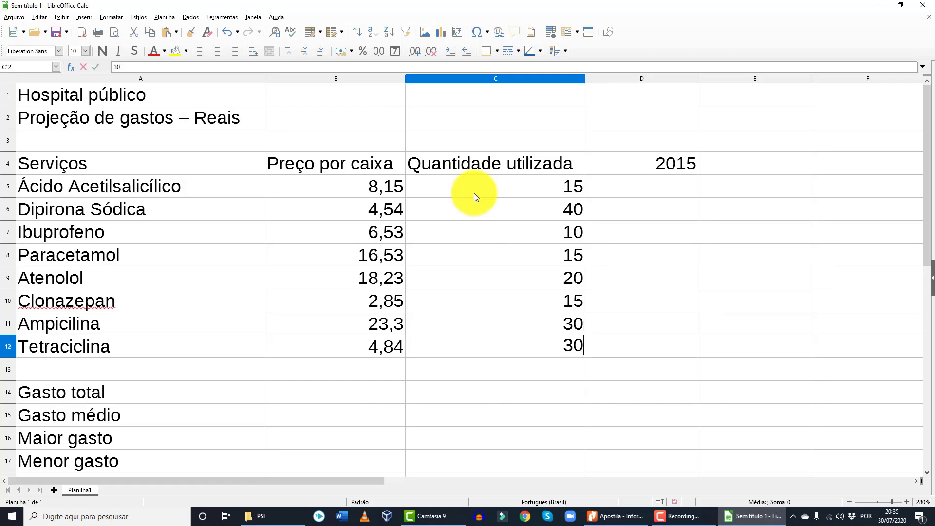
key(Return)
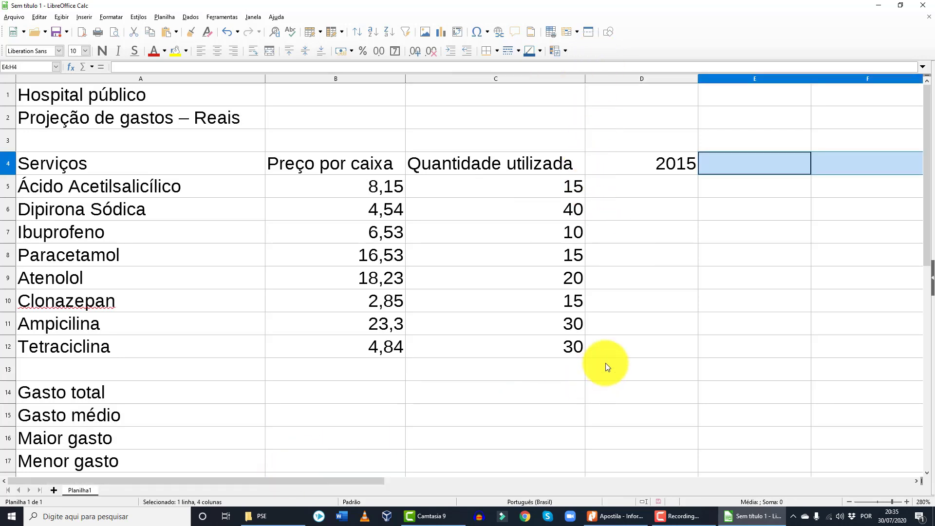
click(576, 341)
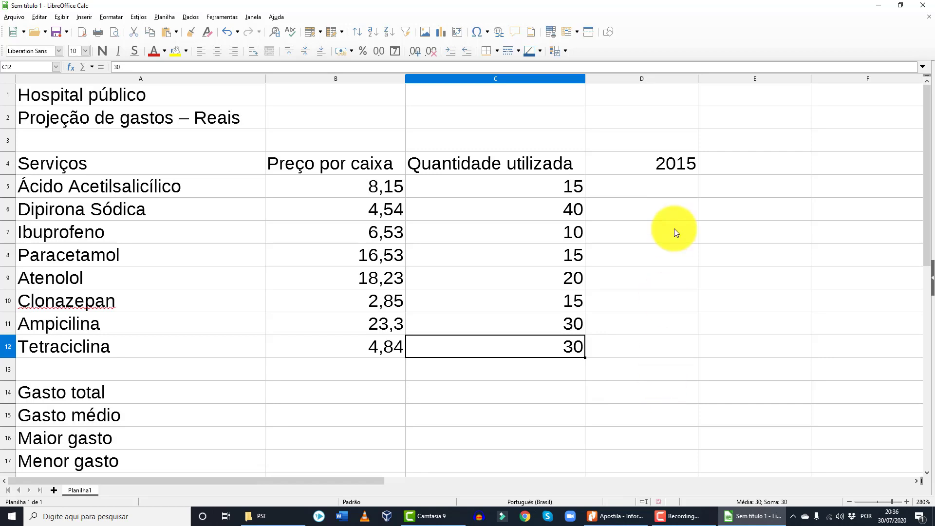
Extend the year heading from D4 across to H4 as a series from 2016 to 2019
click(657, 160)
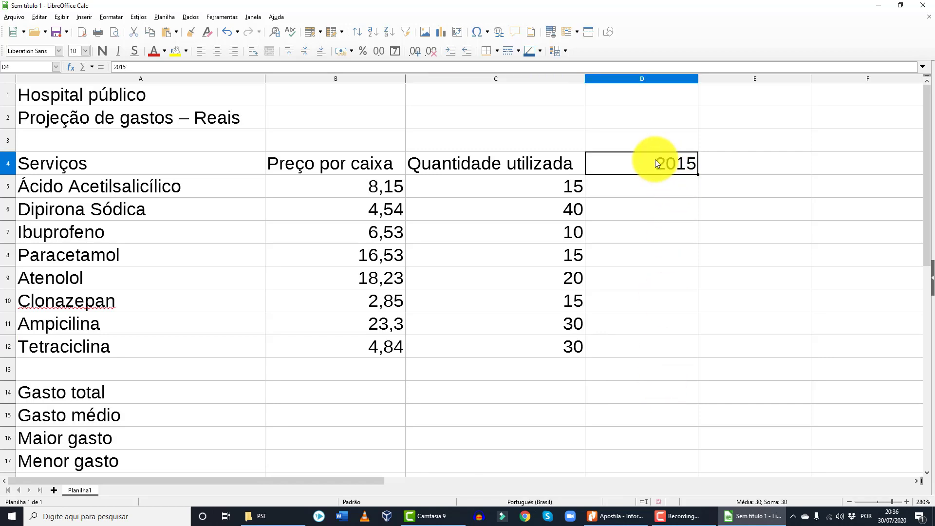
click(912, 481)
click(912, 481)
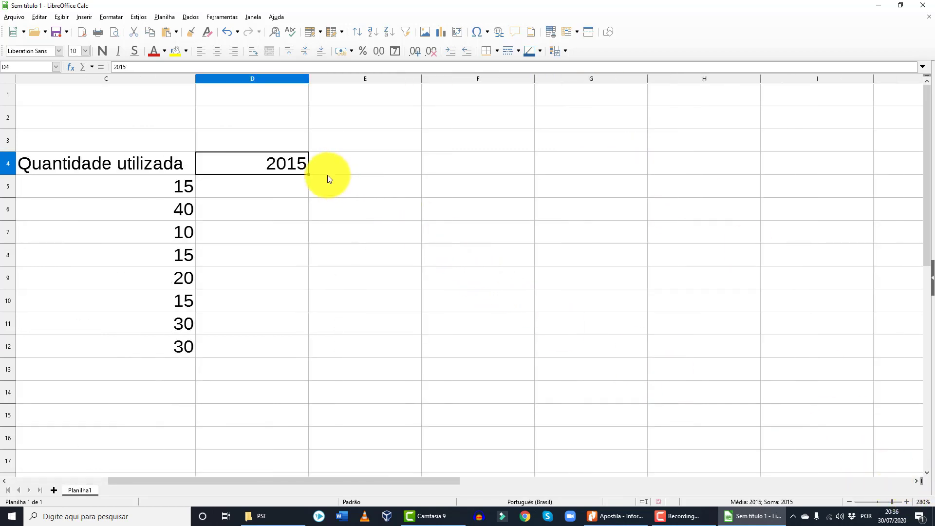
drag(308, 175, 712, 169)
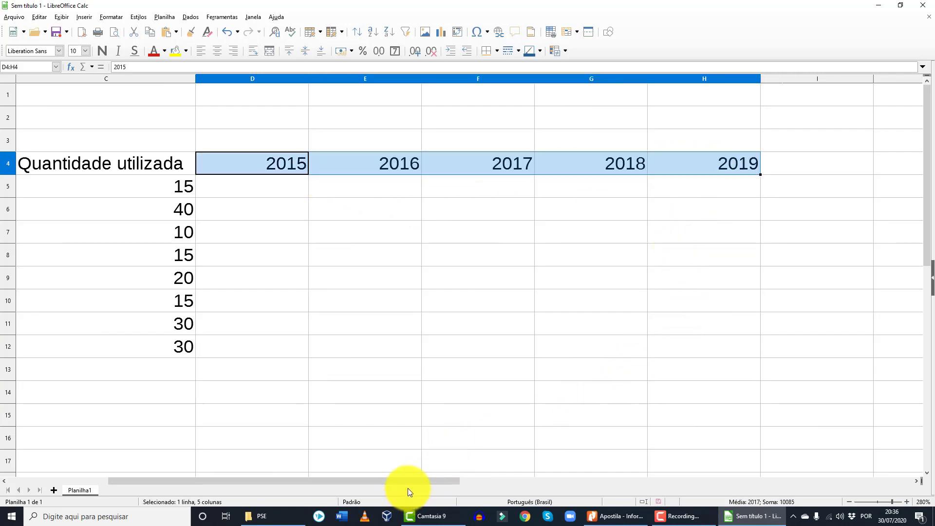
Calculate the 2015 expense for Ácido Acetilsalicílico in D5 with the formula =b5*c5
drag(414, 481, 311, 482)
click(625, 188)
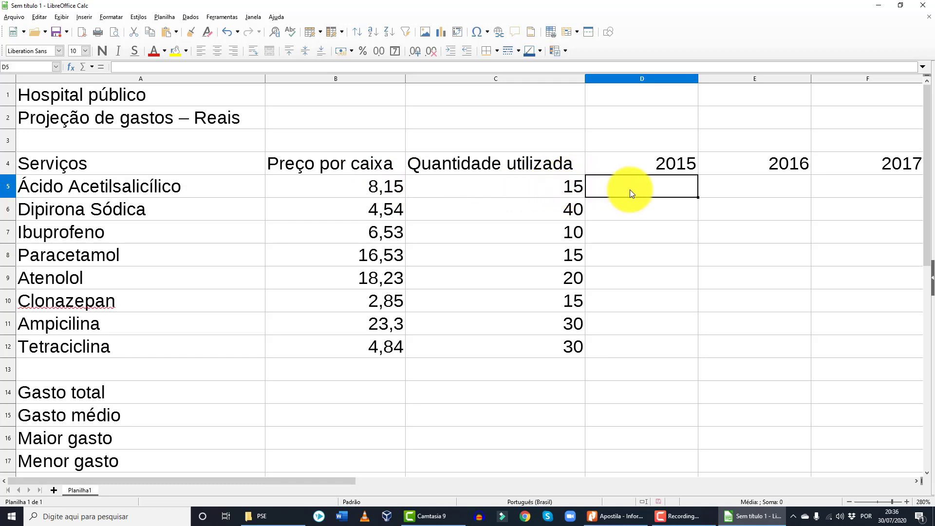
text(=)
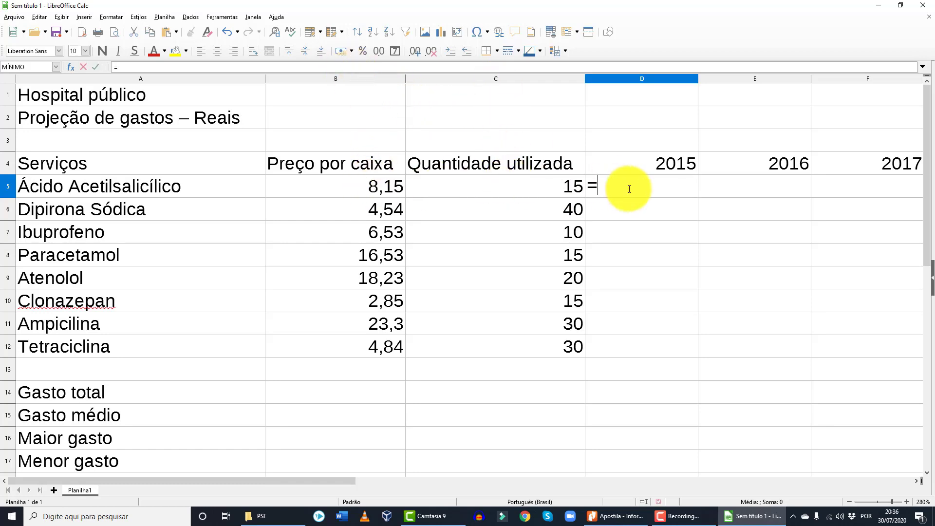
text(b5*c5)
key(Return)
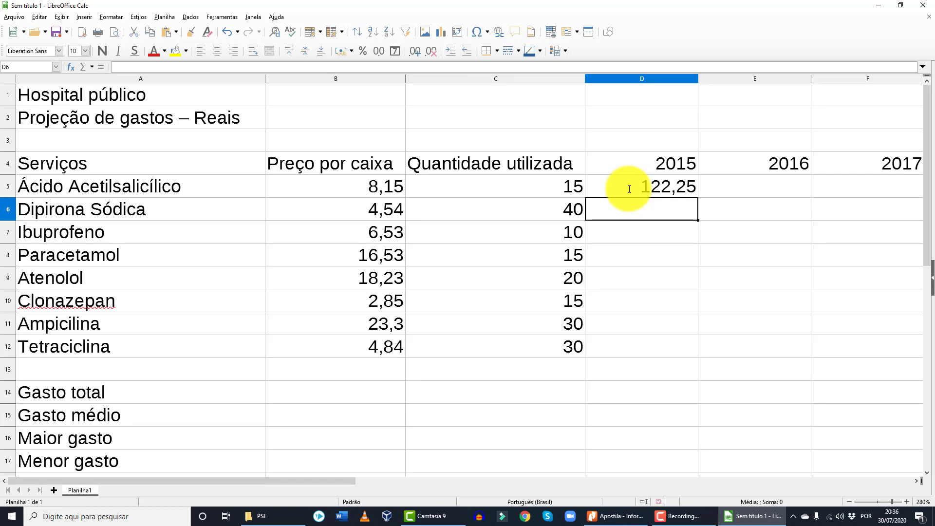
Copy the formula in D5 down through D12 for the remaining medicines
click(681, 186)
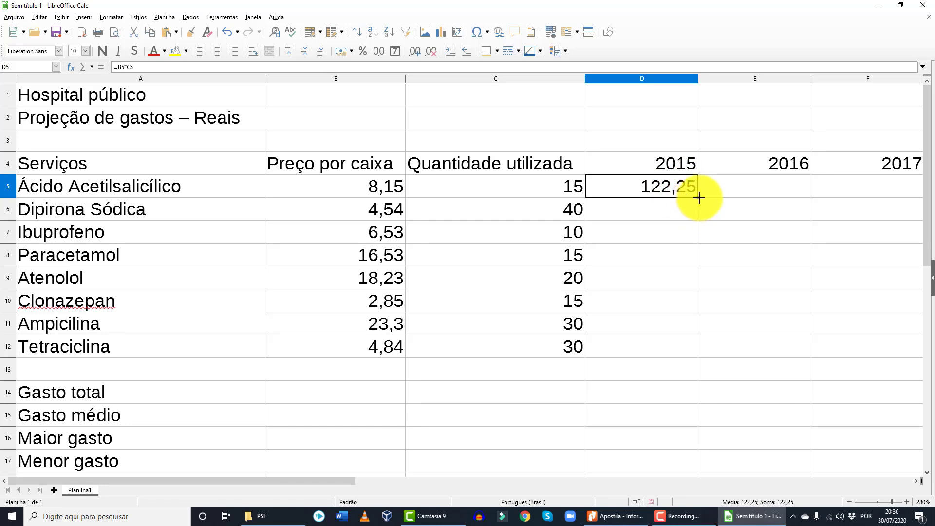
mouse_move(699, 197)
mouse_down()
mouse_move(686, 353)
mouse_move(702, 200)
mouse_up()
double_click(697, 197)
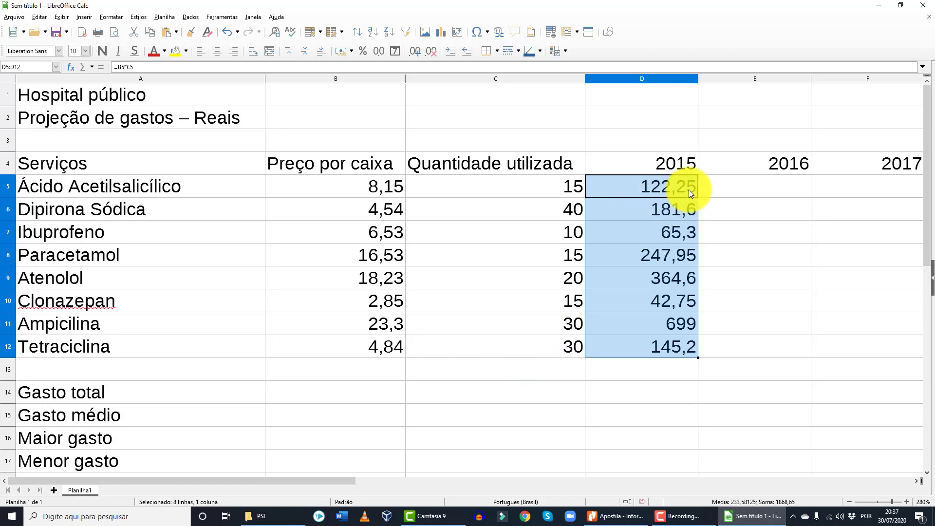
Consult the annual increase rates in the Nitro Pro handout and enter =d5+d5*3% in E5 for the 2016 Ácido Acetilsalicílico expense
click(724, 189)
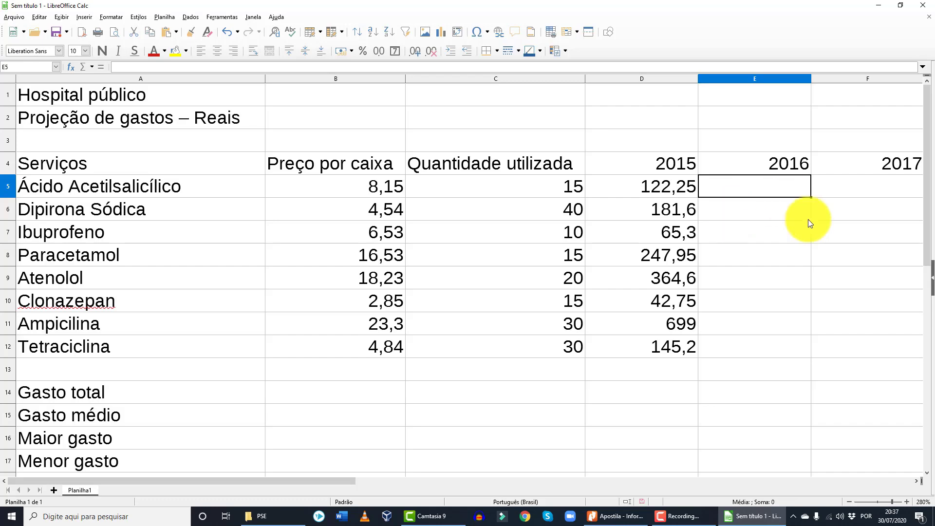
click(621, 516)
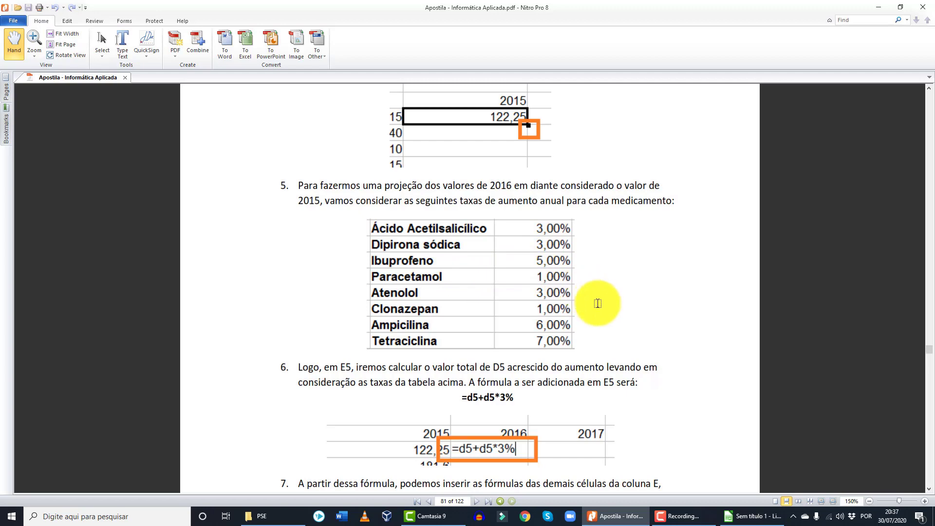
click(617, 515)
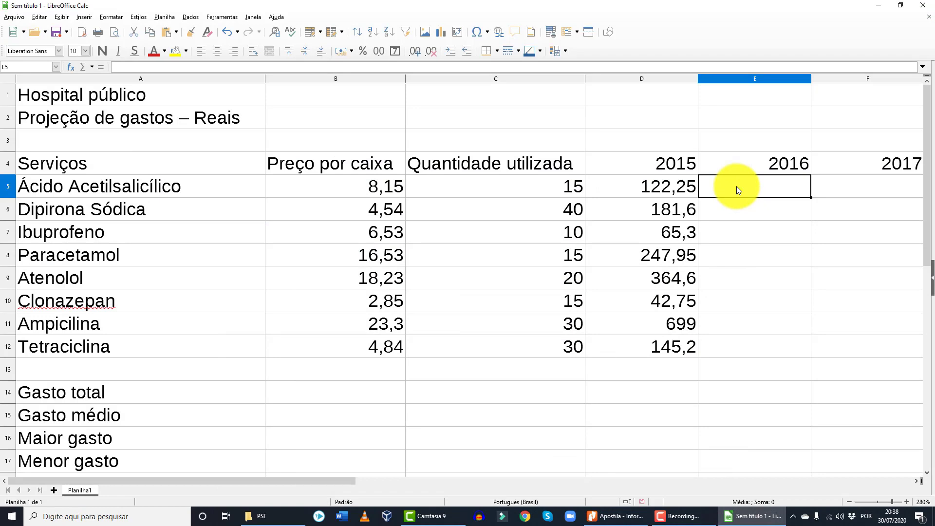
text(=)
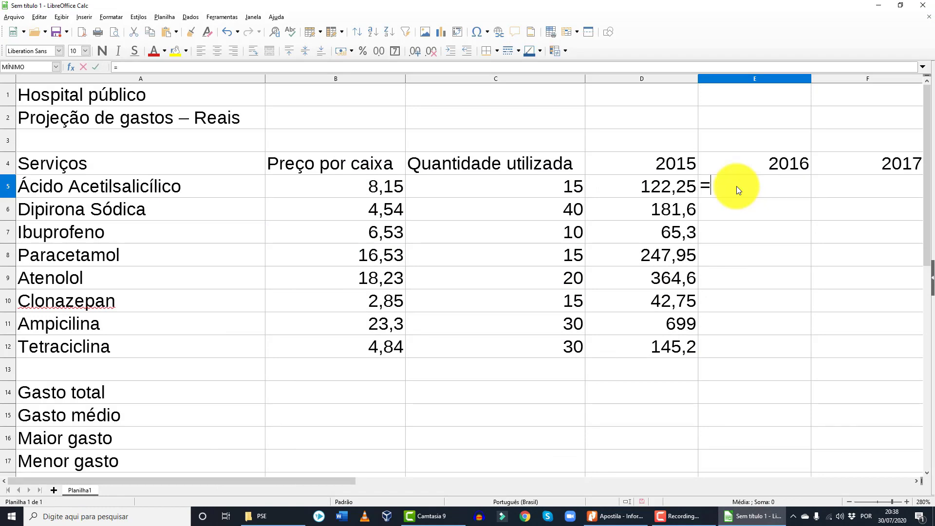
text(d5+d5*0)
key(BackSpace)
text(3)
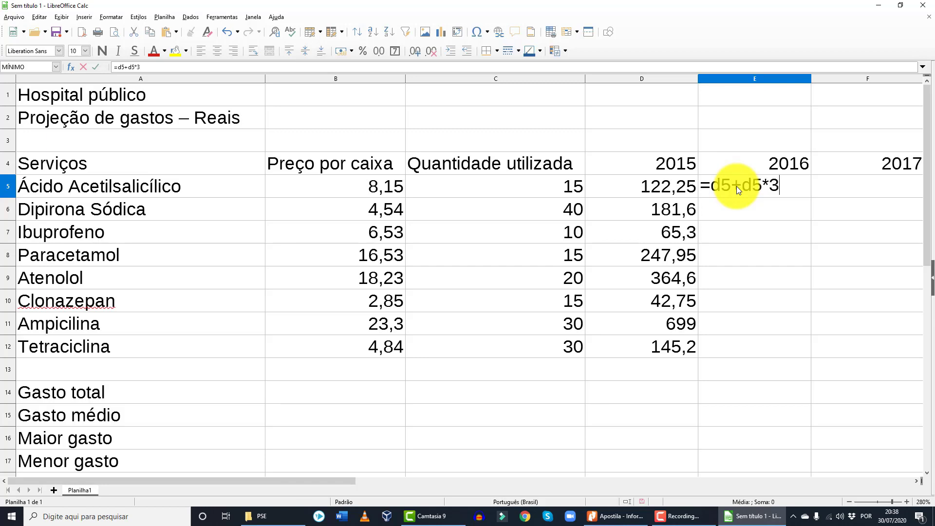
text(%)
key(Return)
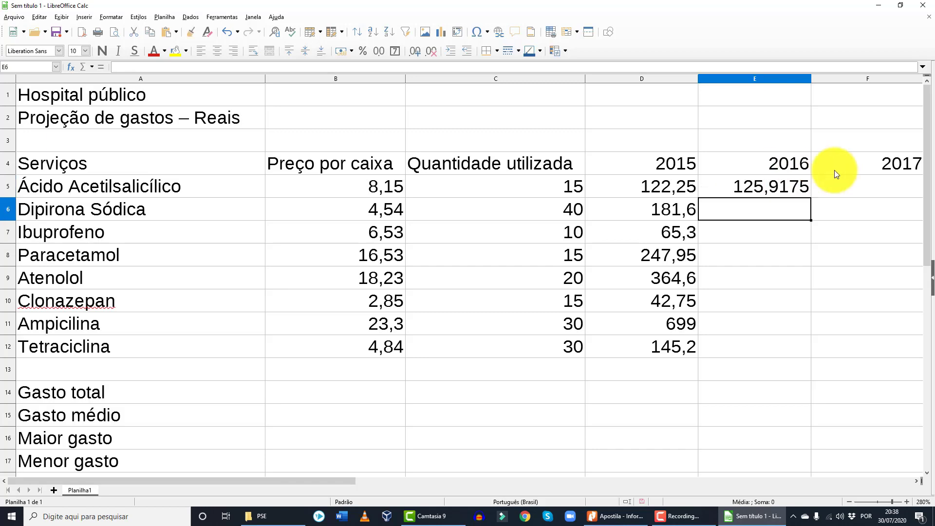
Review the projection formula in E5 and copy it down through E12
click(763, 195)
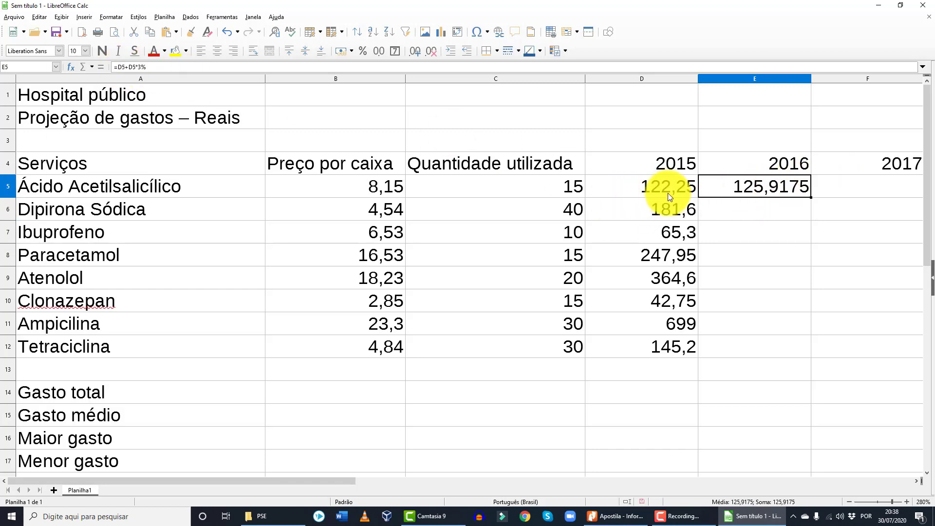
double_click(768, 188)
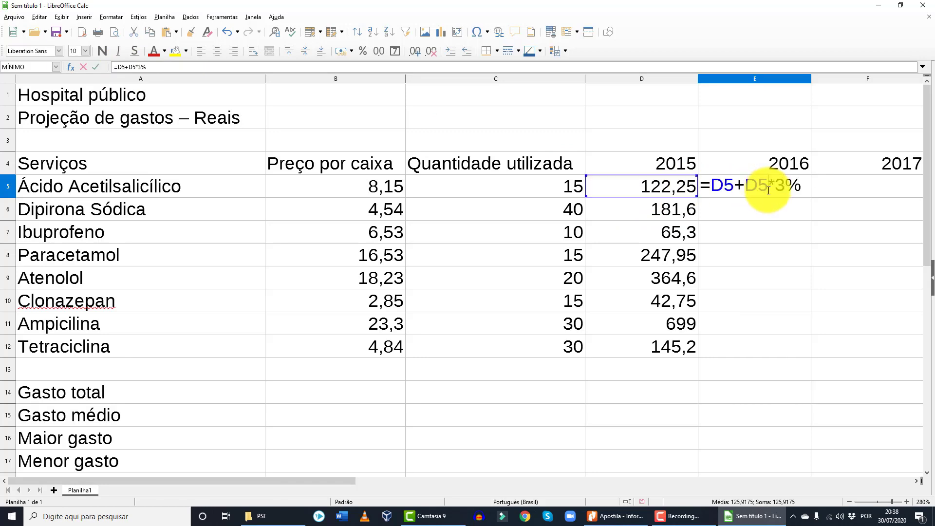
click(799, 186)
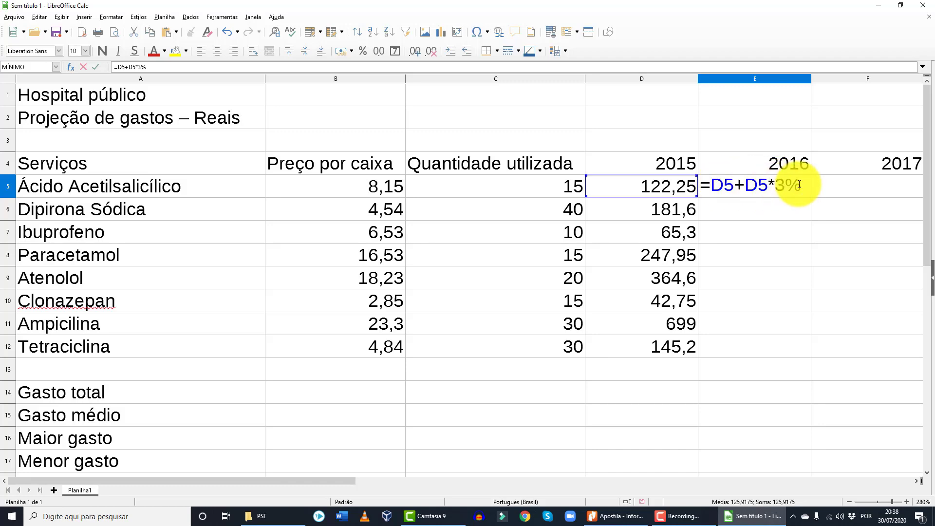
key(Return)
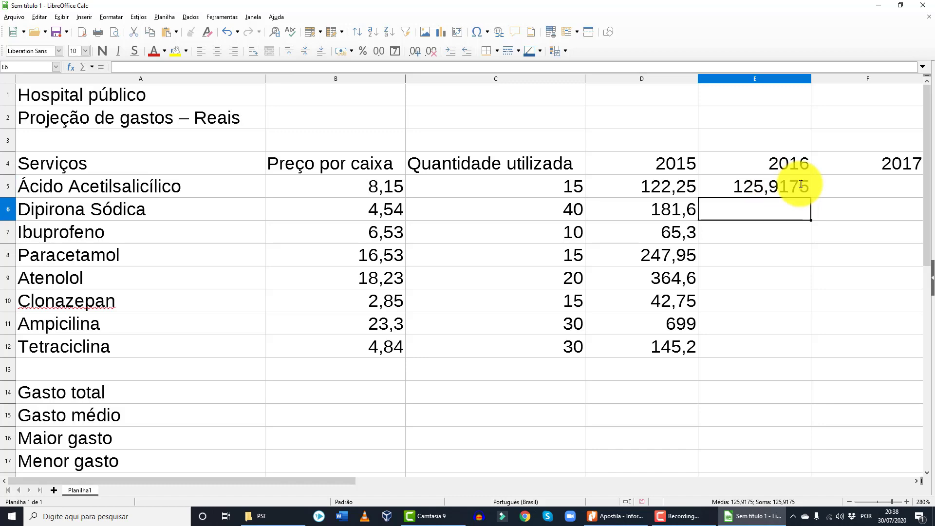
click(774, 185)
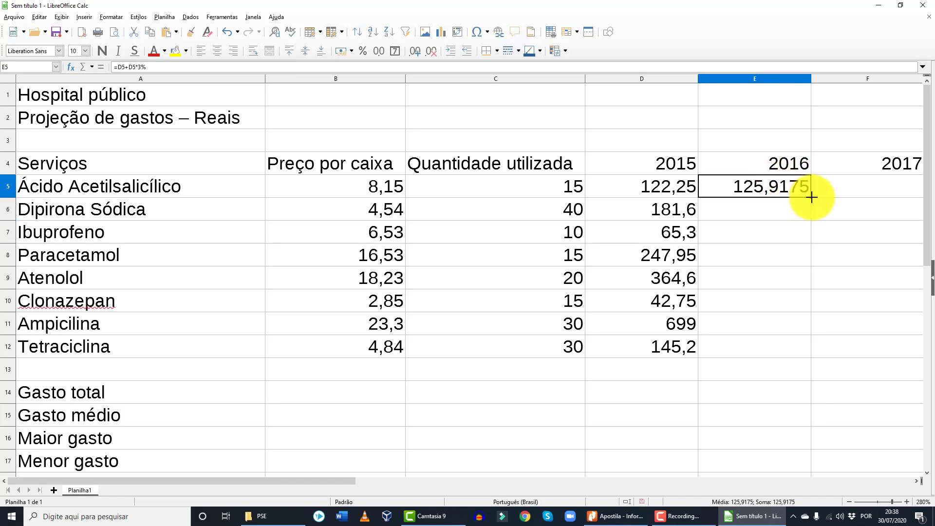
double_click(811, 197)
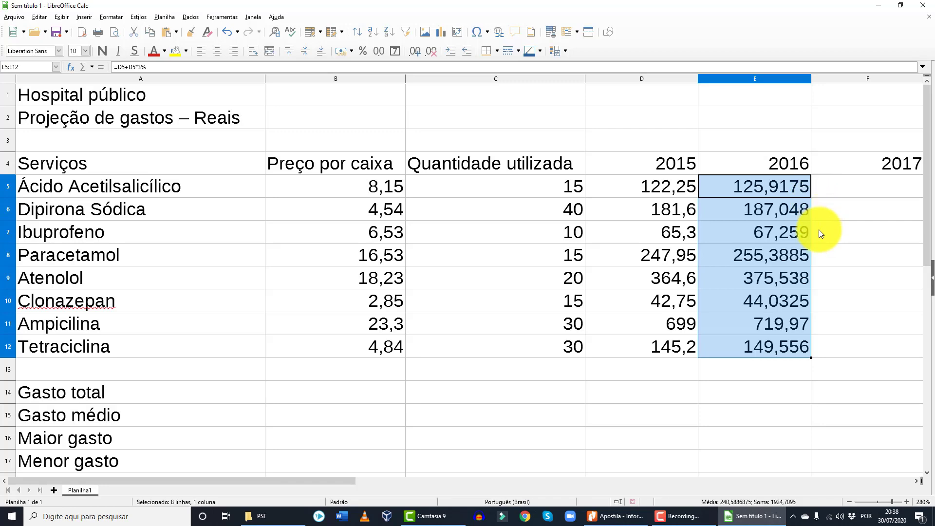
Check the Dipirona Sódica formula in E6 against the annual increase rates in the Nitro Pro handout
click(757, 209)
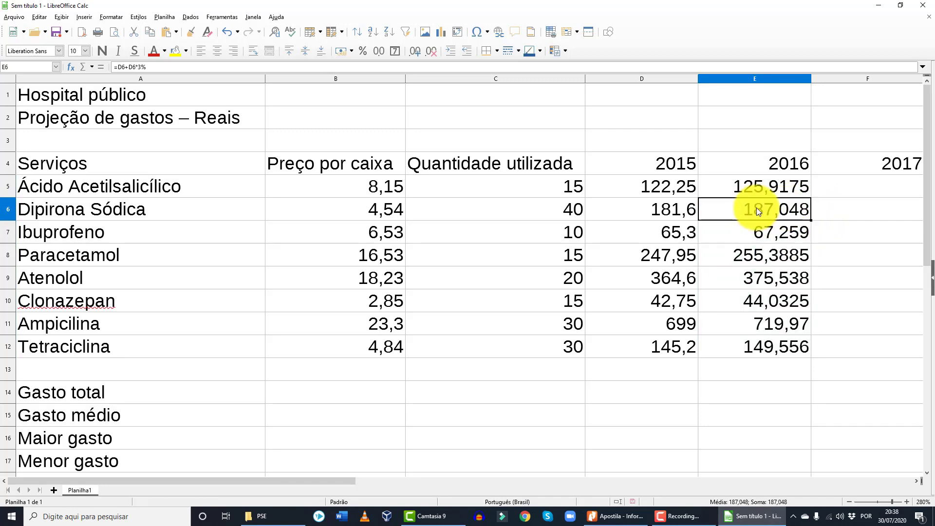
click(144, 66)
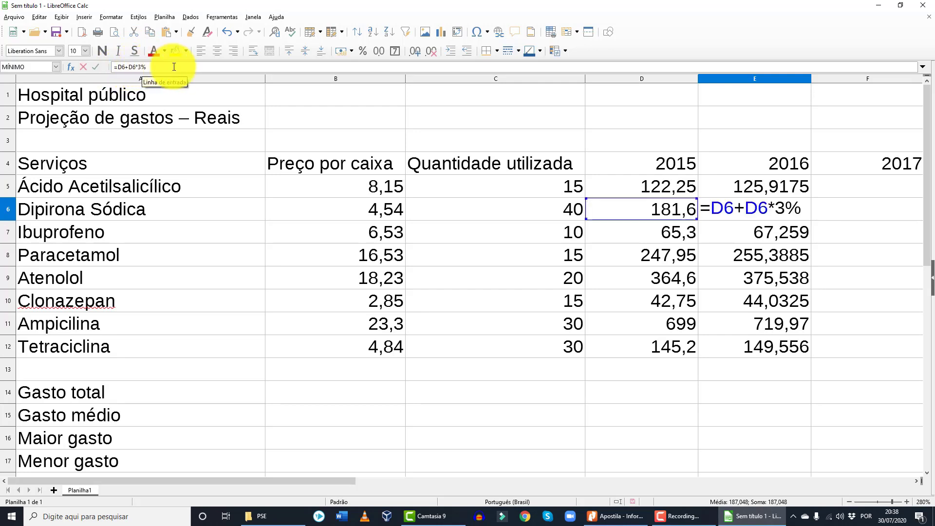
key(Return)
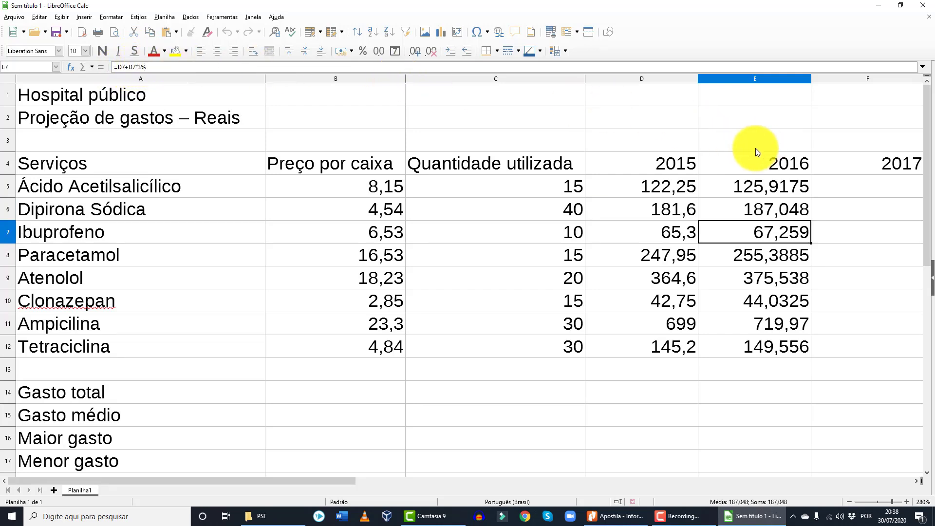
click(781, 207)
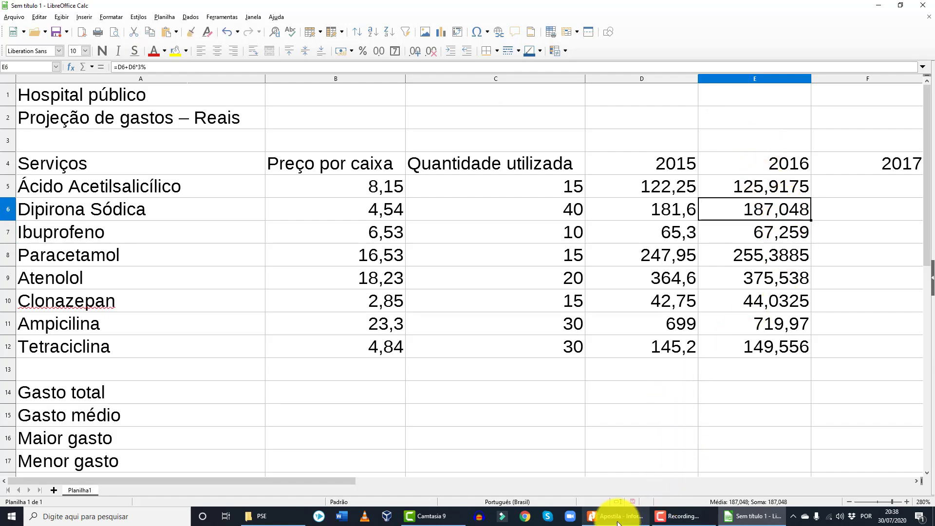
click(618, 517)
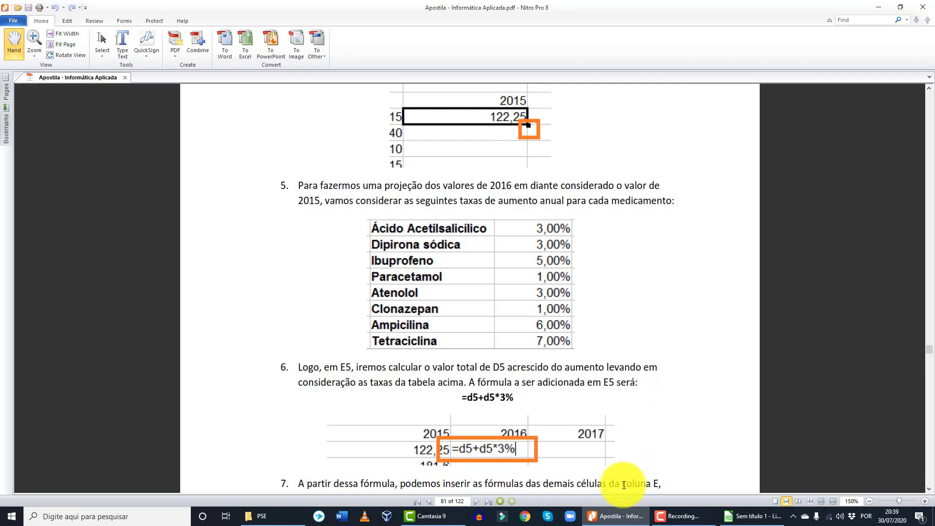
mouse_move(622, 522)
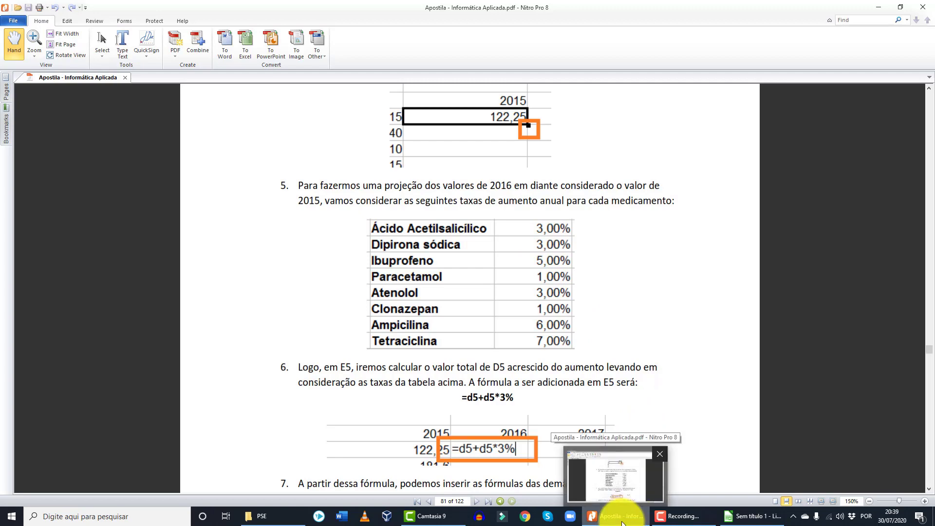
click(622, 520)
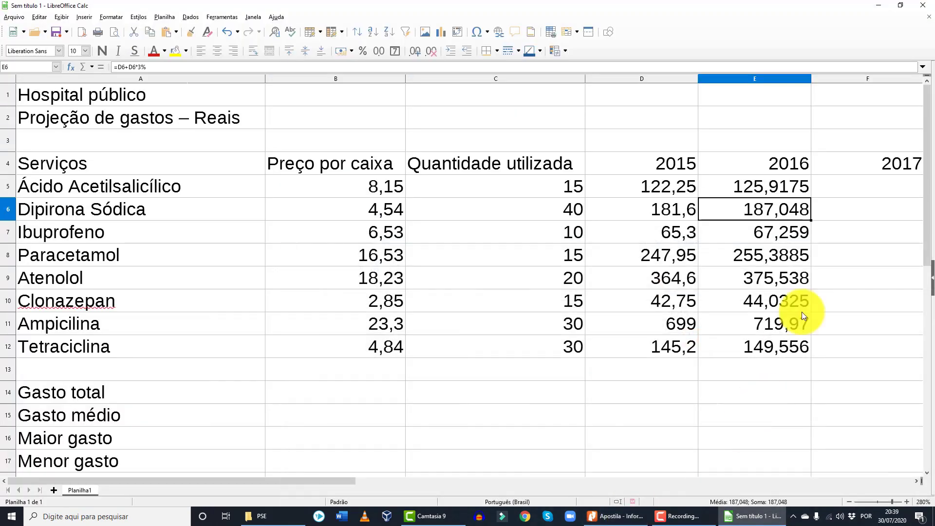
Change the annual increase rate in the 2016 Ibuprofeno formula in E7 to 5%
click(779, 234)
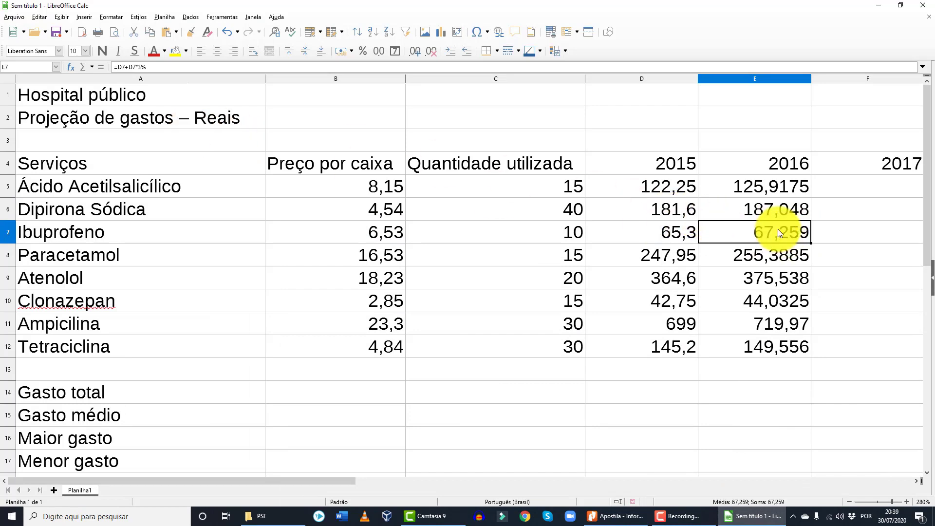
double_click(778, 232)
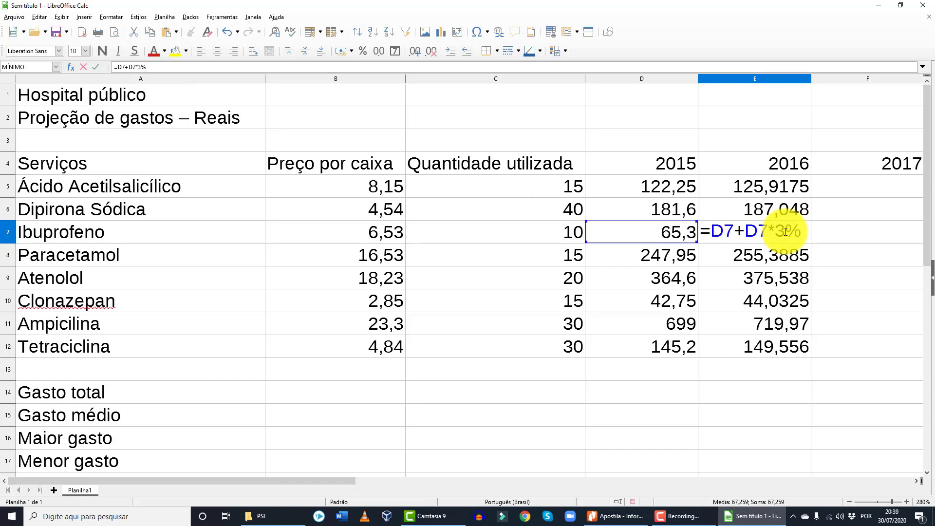
key(BackSpace)
text(5)
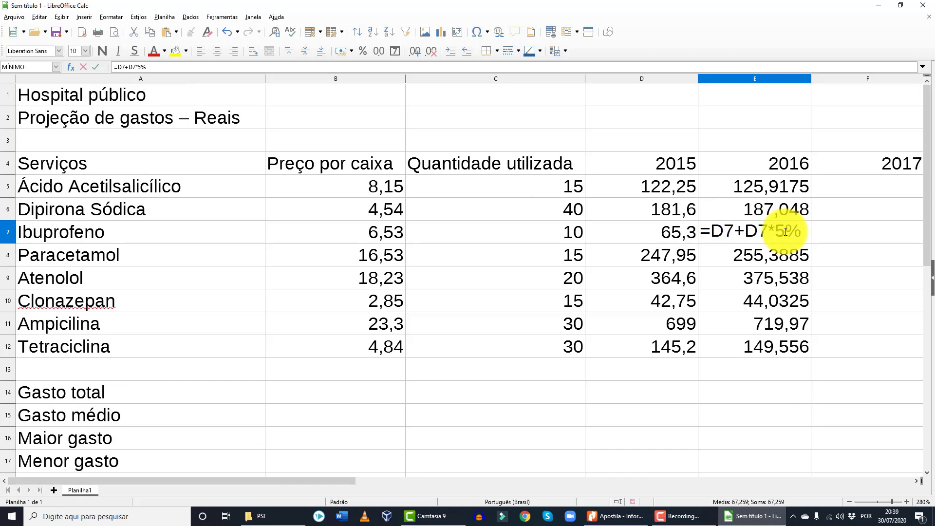
key(Return)
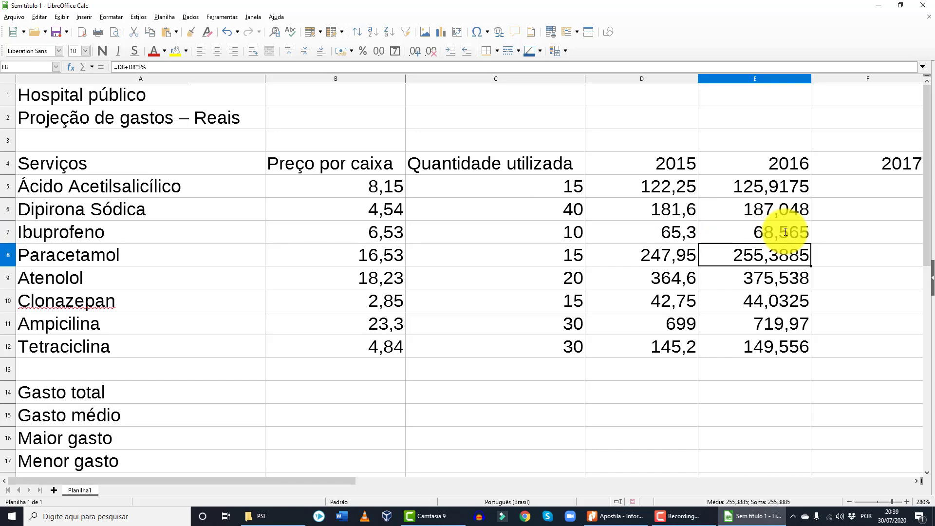
Change the annual increase rate in the 2016 Paracetamol formula in E8 to 1%
double_click(781, 259)
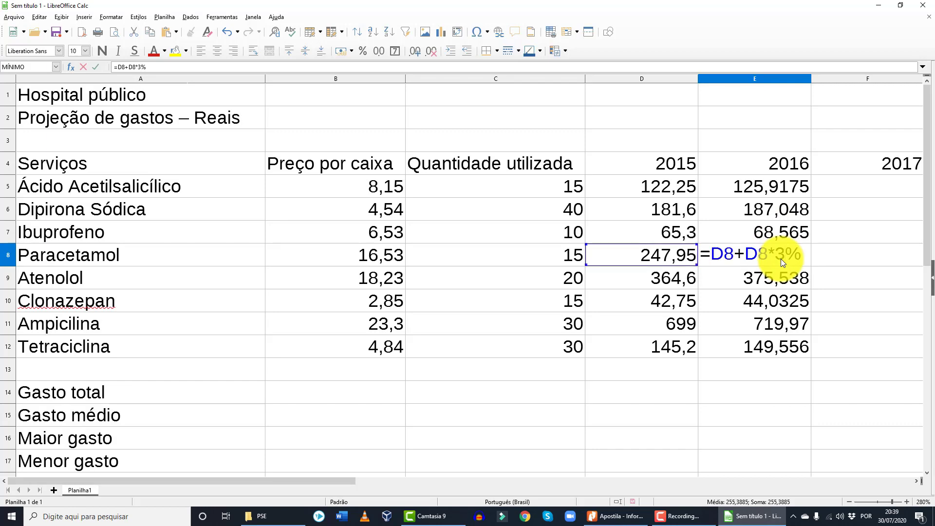
key(BackSpace)
text(1)
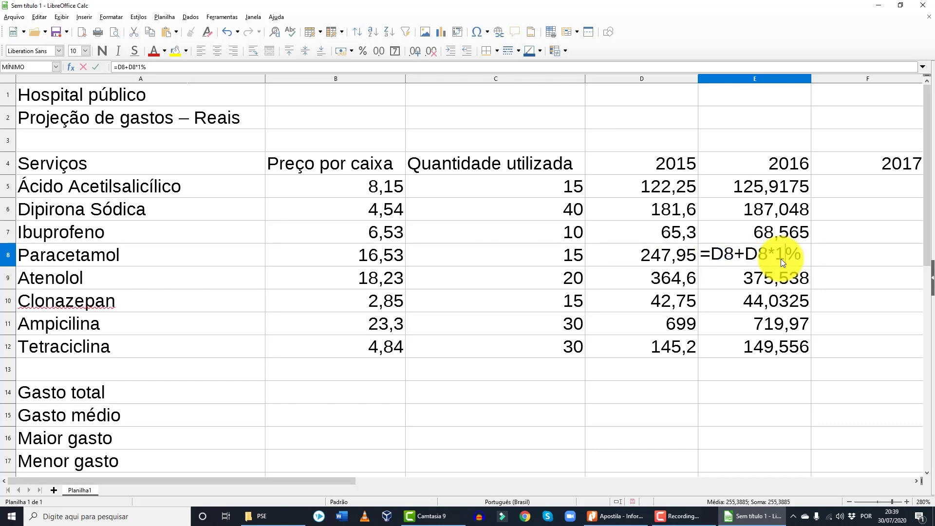
key(Return)
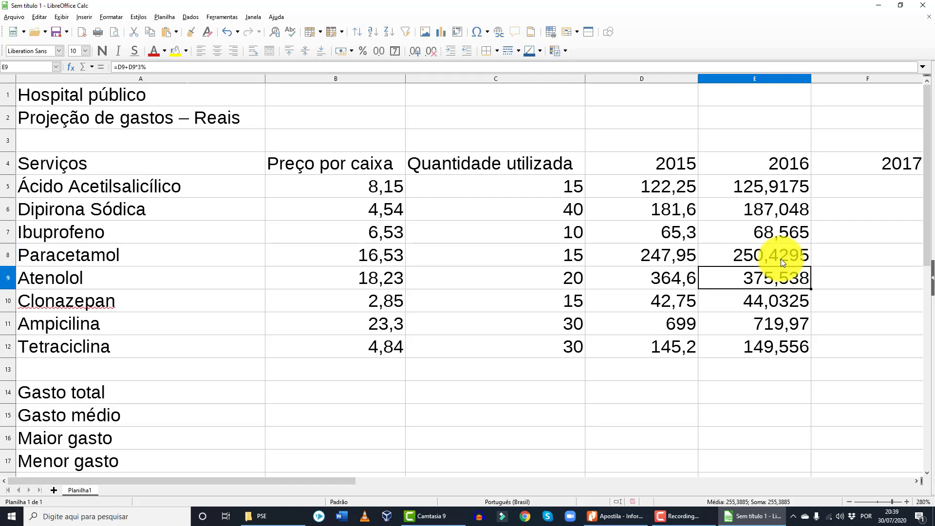
Check the Atenolol formula in E9 against the annual increase rates in the Nitro Pro handout
click(615, 515)
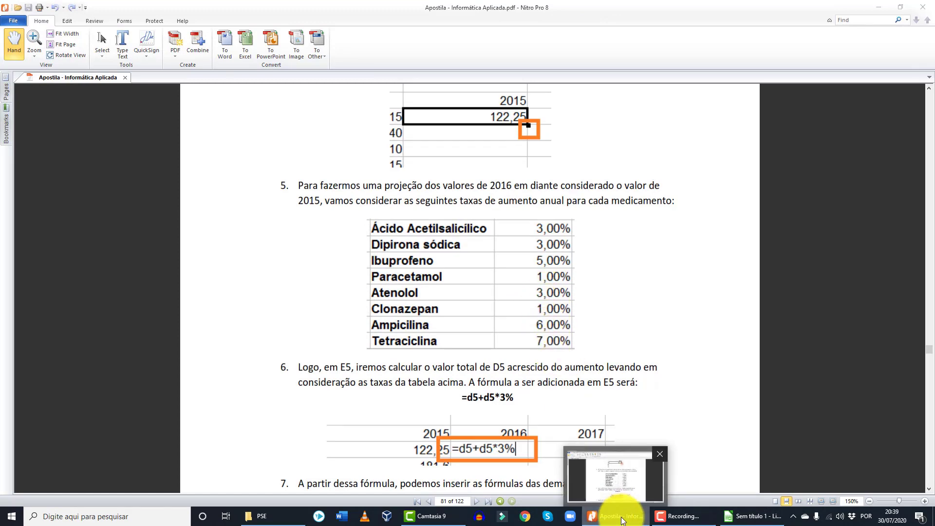
click(753, 516)
double_click(784, 277)
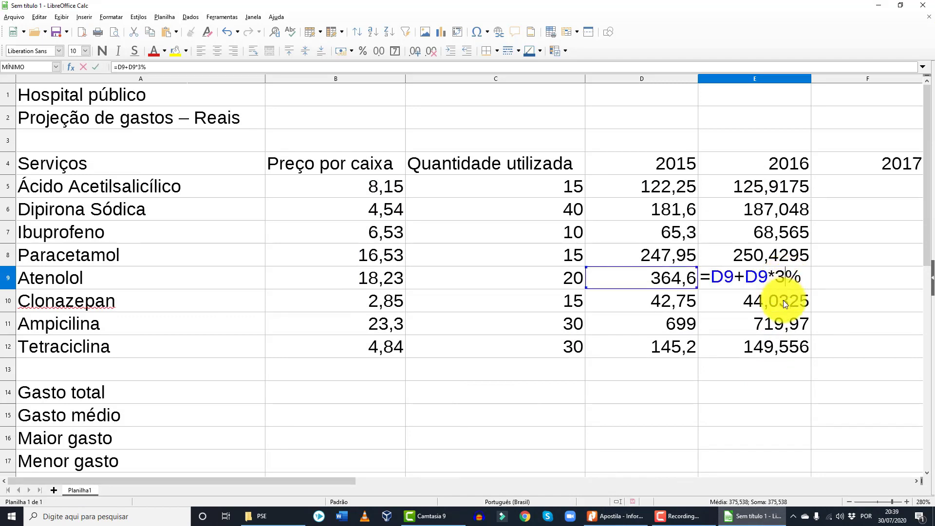
key(Return)
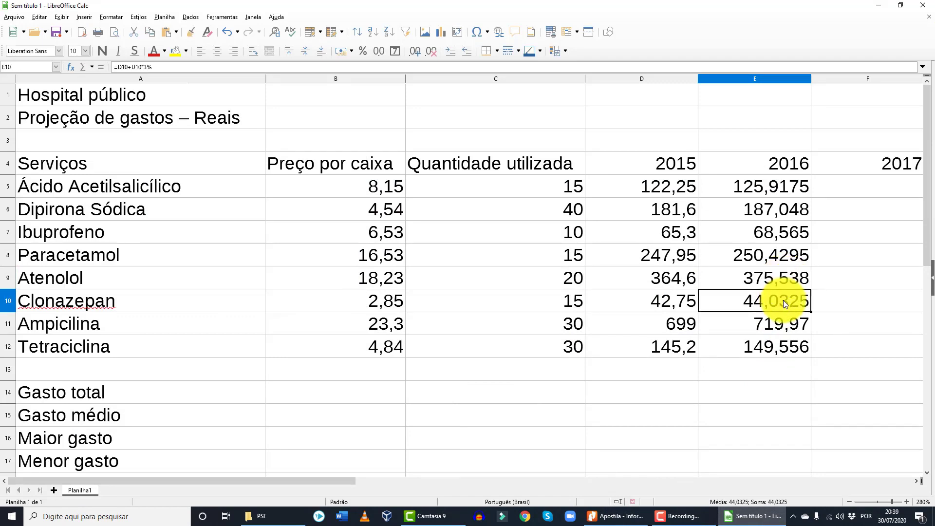
Set the increase rate to 1% in the Clonazepan formula in E10 and to 6% in the Ampicilina formula in E11
double_click(783, 301)
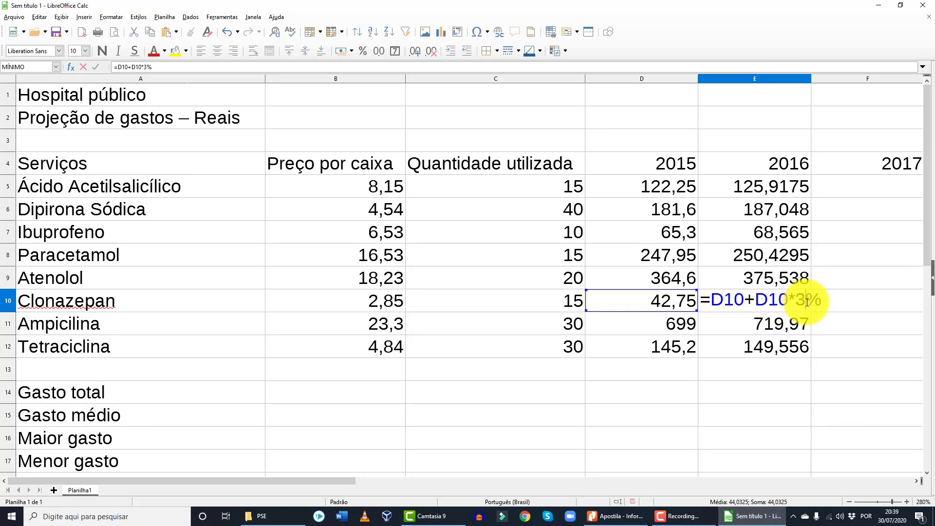
key(Return)
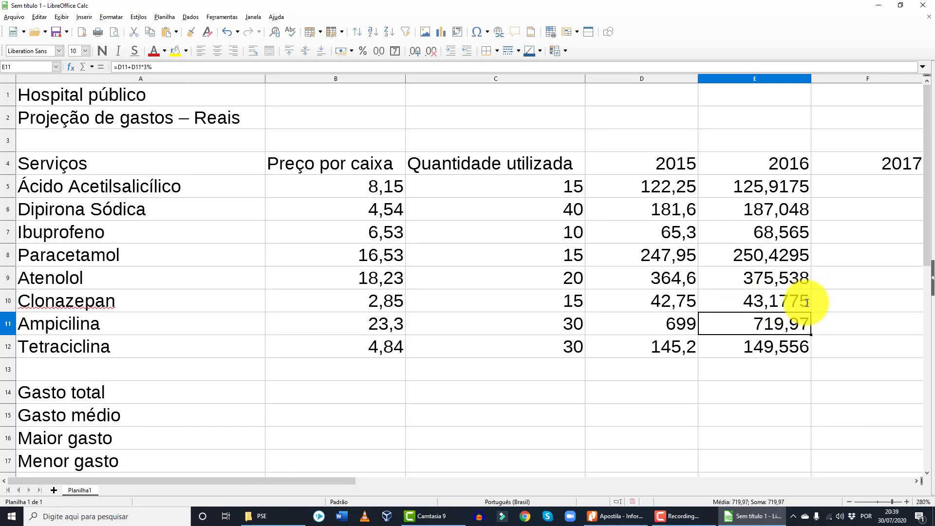
double_click(803, 322)
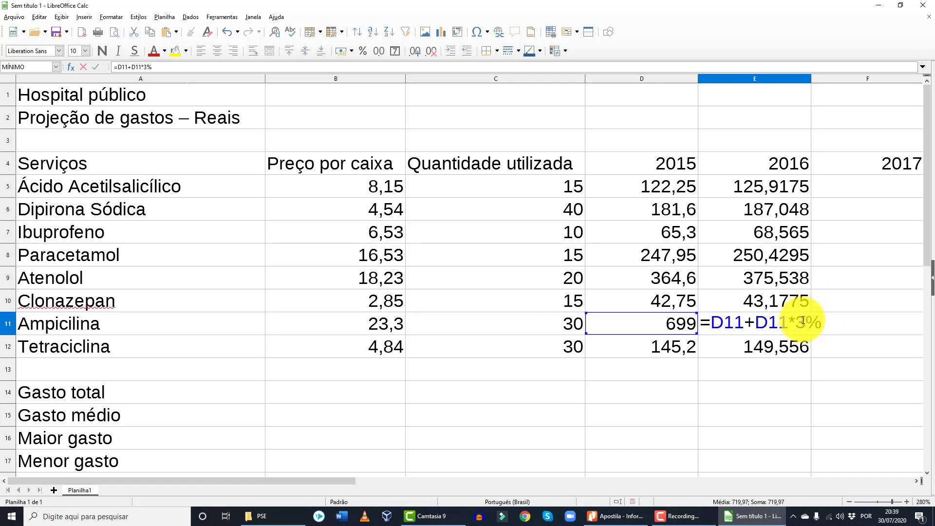
key(Return)
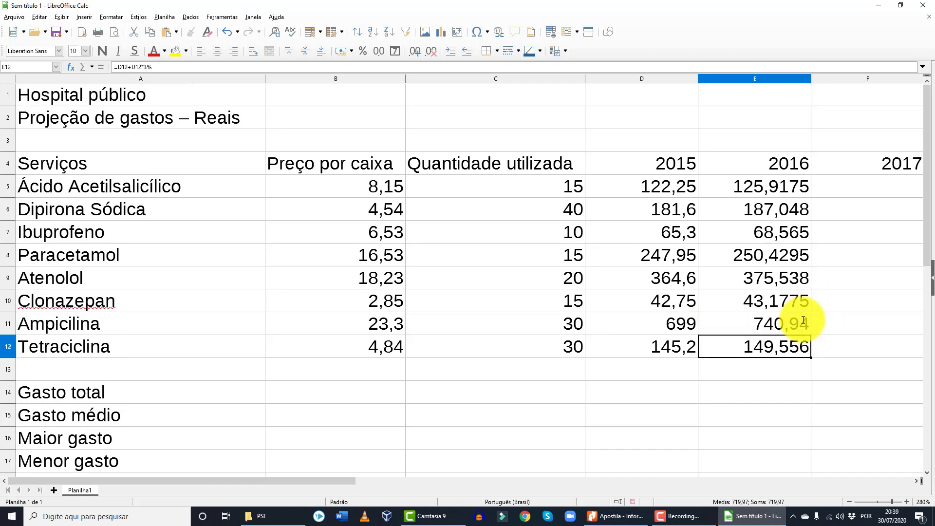
Change the annual increase rate in the 2016 Tetraciclina formula in E12 to 7%
double_click(803, 344)
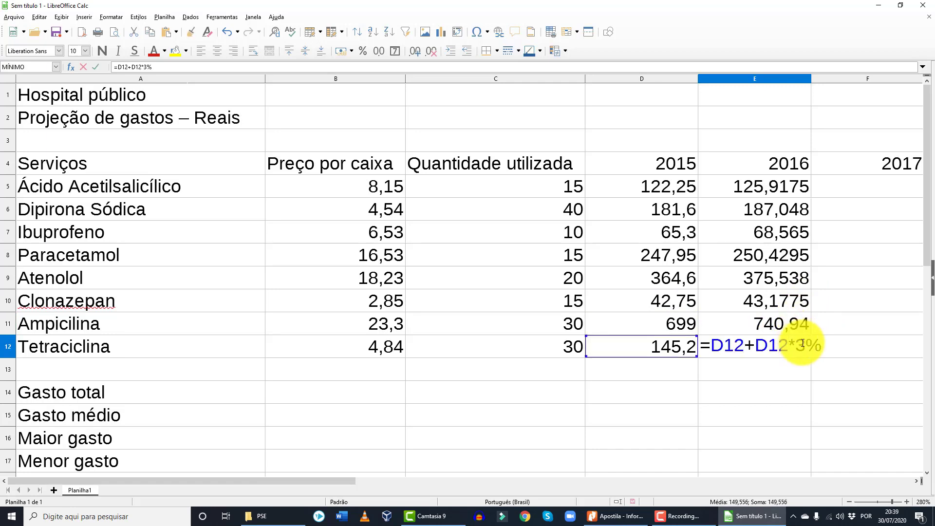
key(BackSpace)
text(7)
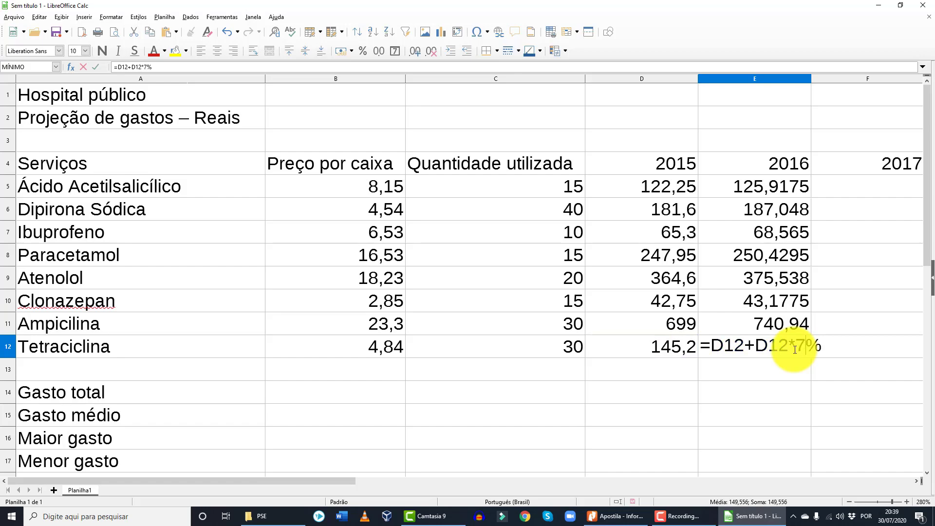
key(Return)
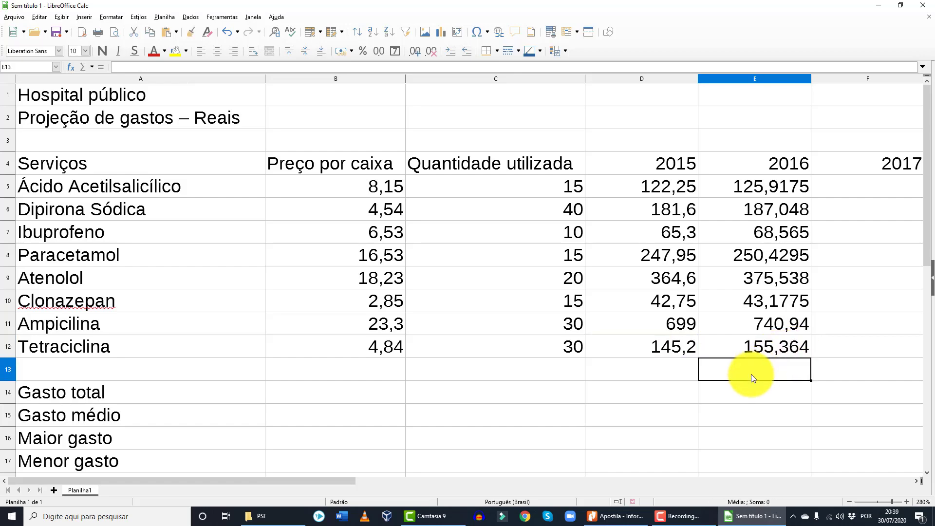
Consult the Nitro Pro handout's rates and copy the 2016 formulas in E5:E12 across through column H for 2017 to 2019
click(629, 517)
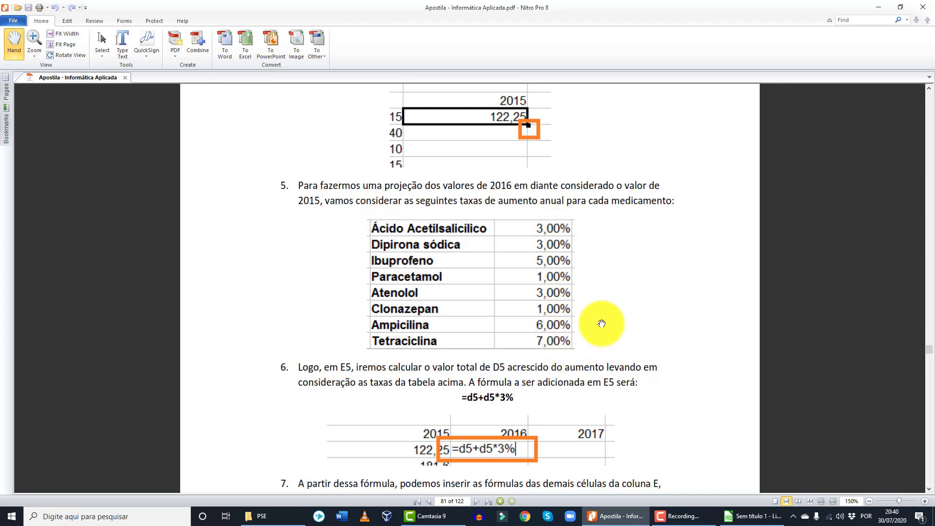
click(614, 520)
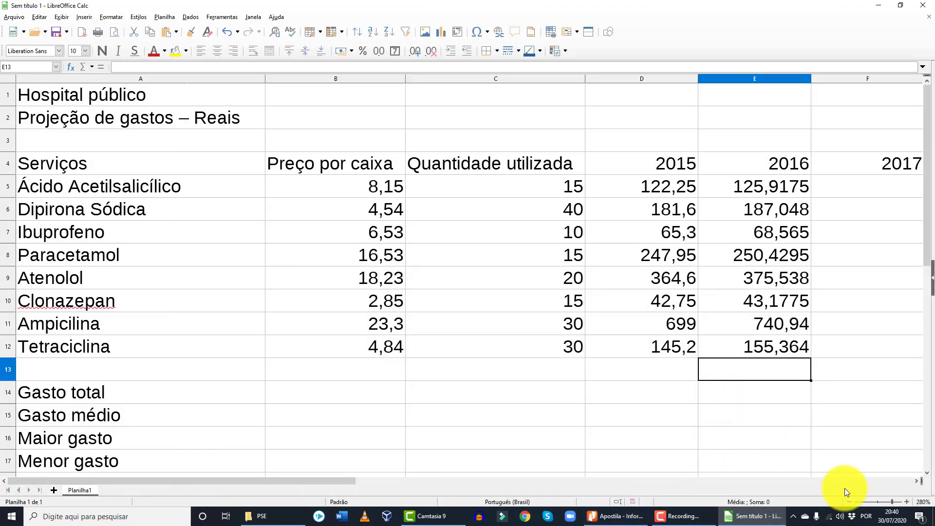
click(918, 482)
click(918, 482)
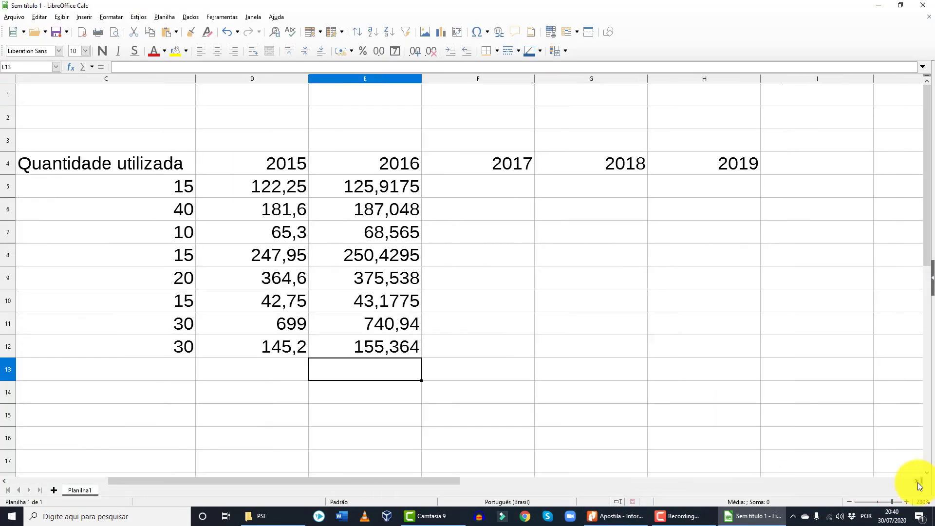
click(401, 186)
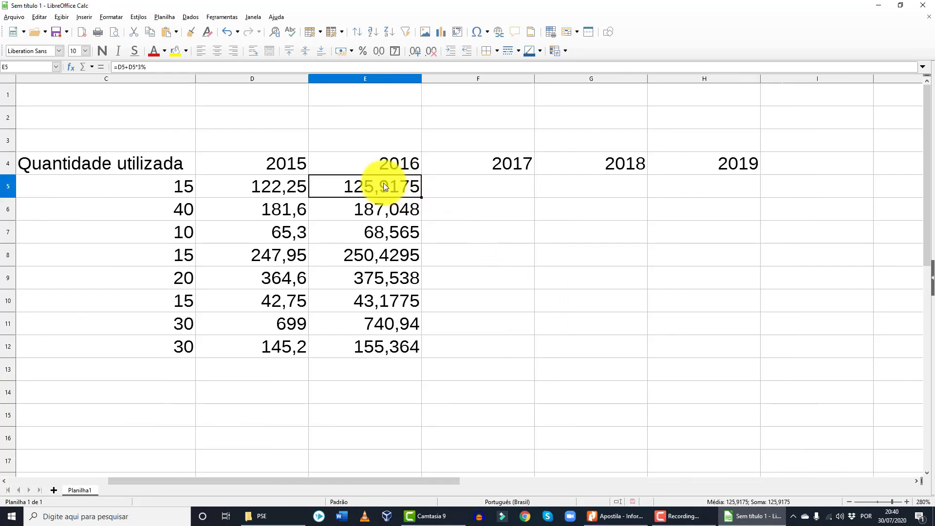
drag(378, 196, 368, 342)
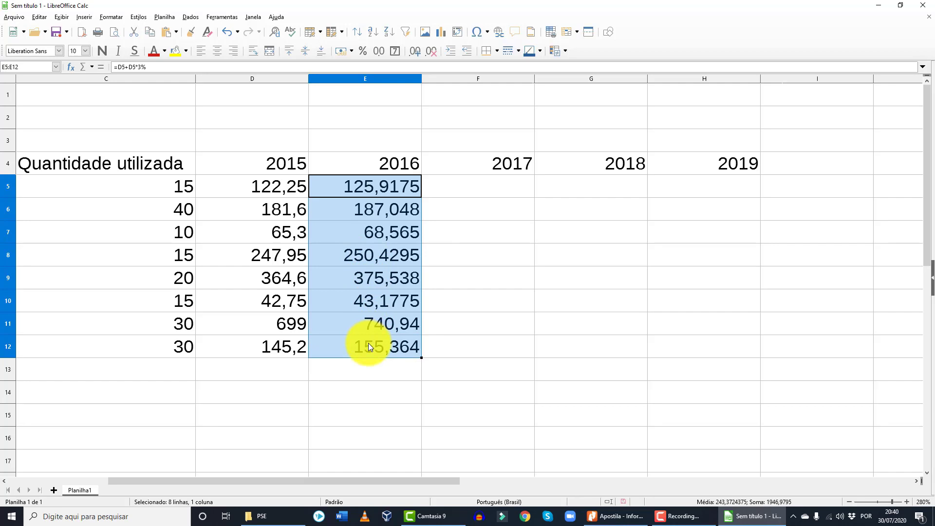
click(380, 211)
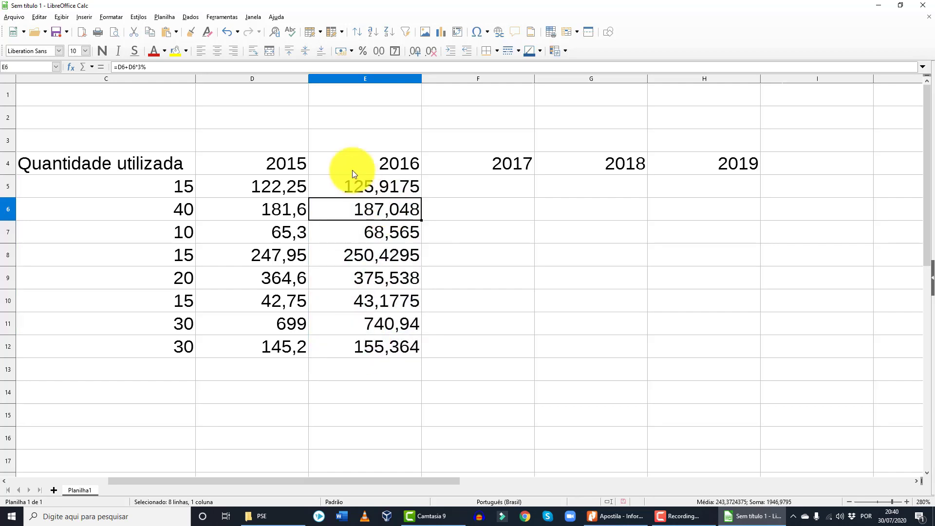
click(375, 186)
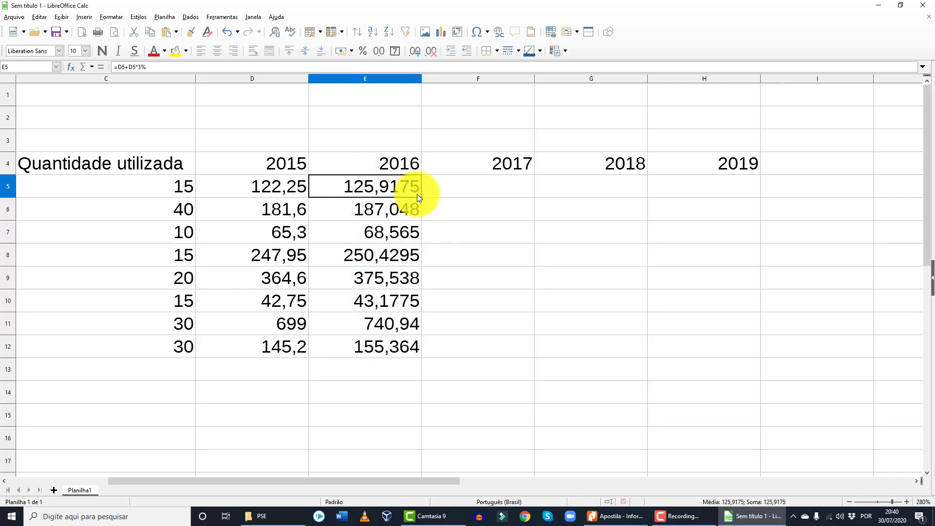
drag(376, 184, 372, 345)
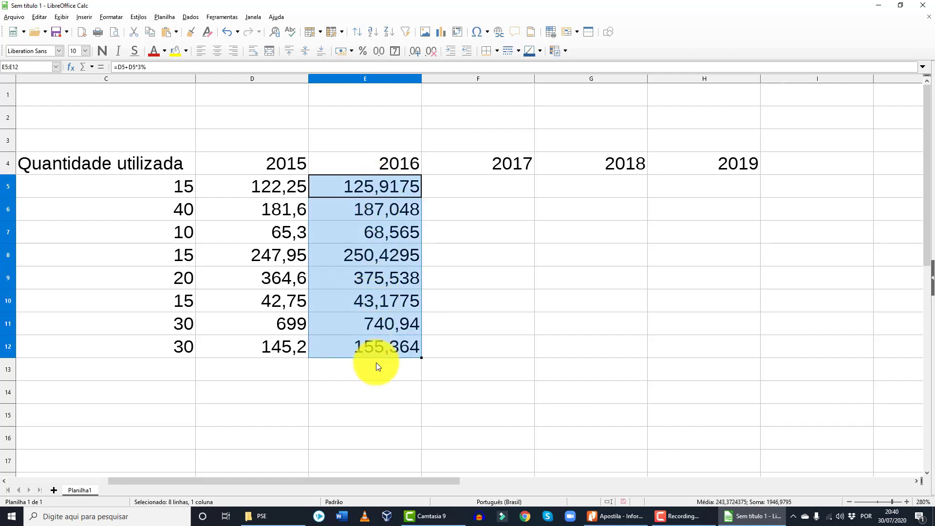
drag(422, 360, 718, 356)
click(716, 355)
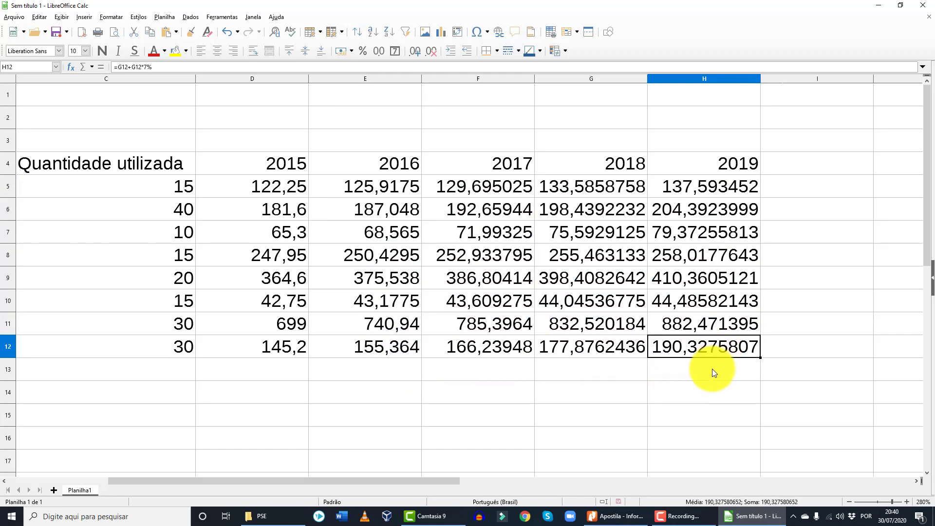
Review the formulas in F5 and D5 and the before-and-after rate table in the Nitro Pro handout
click(457, 191)
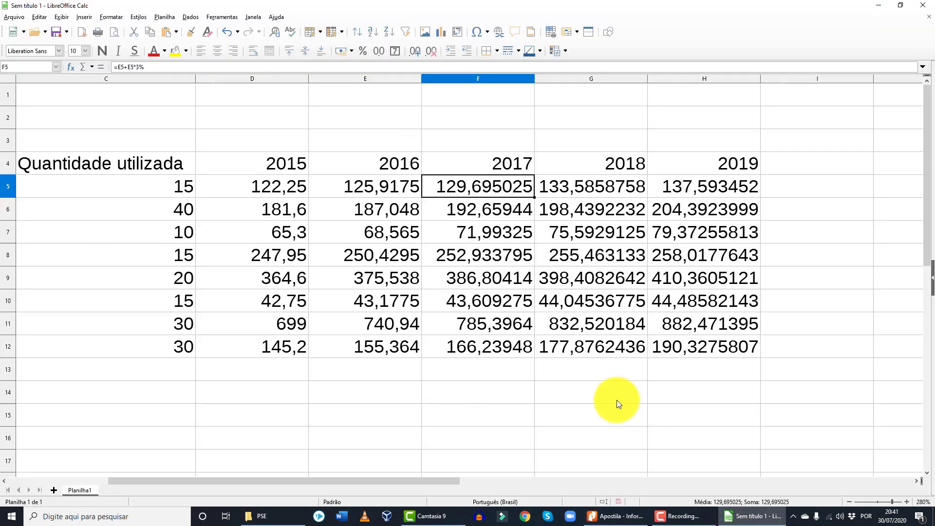
click(615, 515)
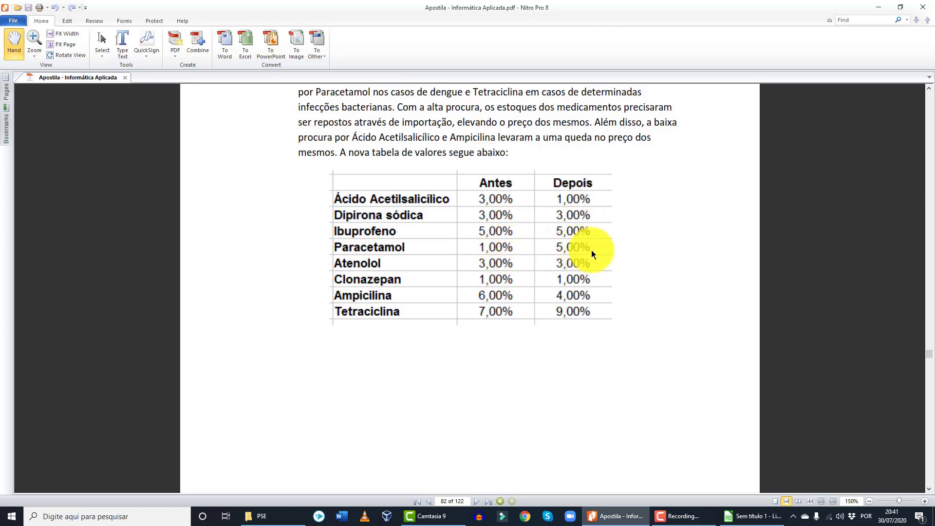
click(760, 510)
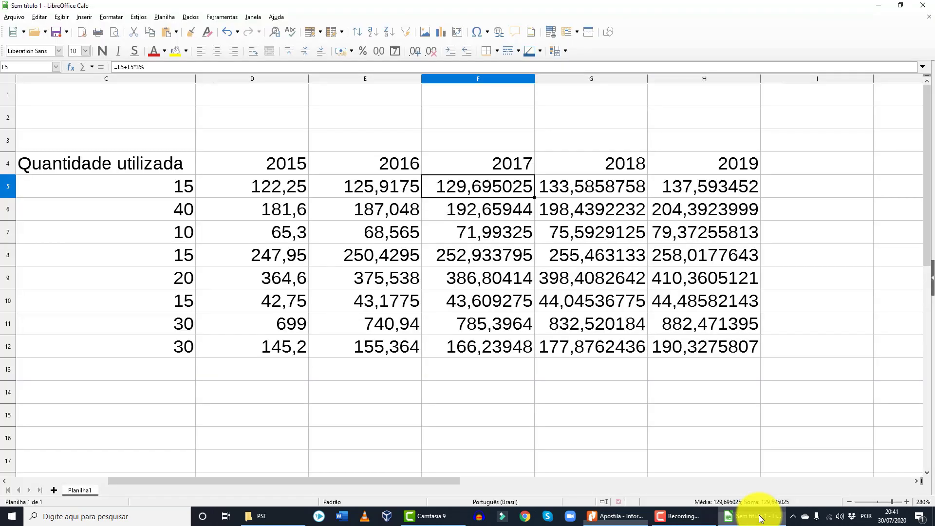
click(287, 186)
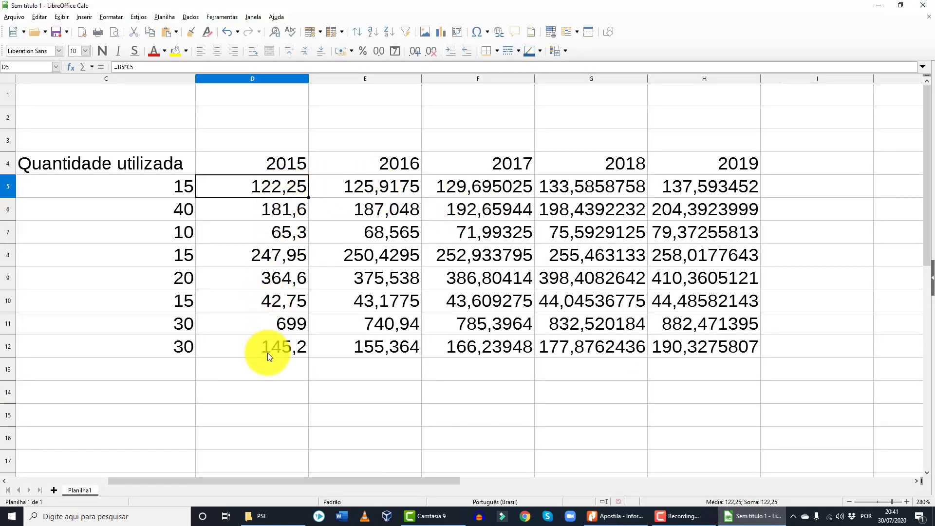
Insert a blank column before the Preço por caixa column and select its header cell B4
drag(428, 481, 357, 478)
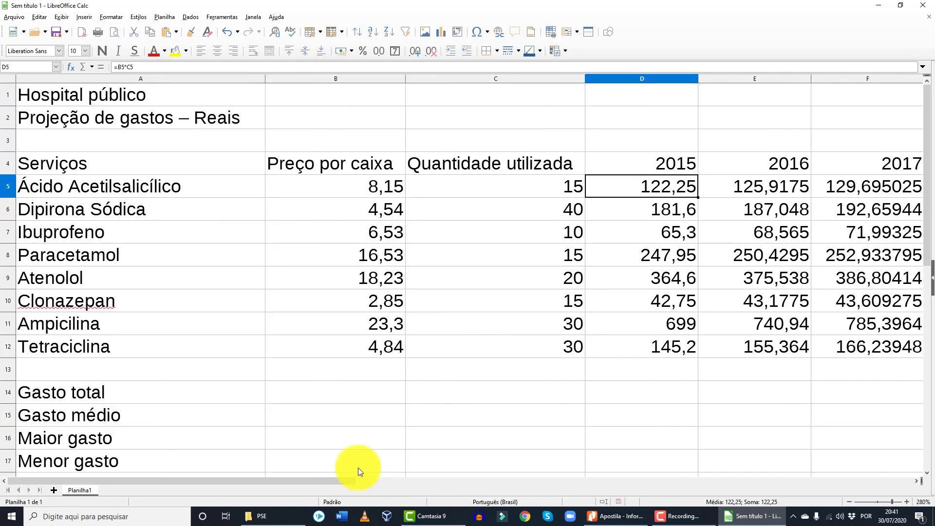
click(347, 78)
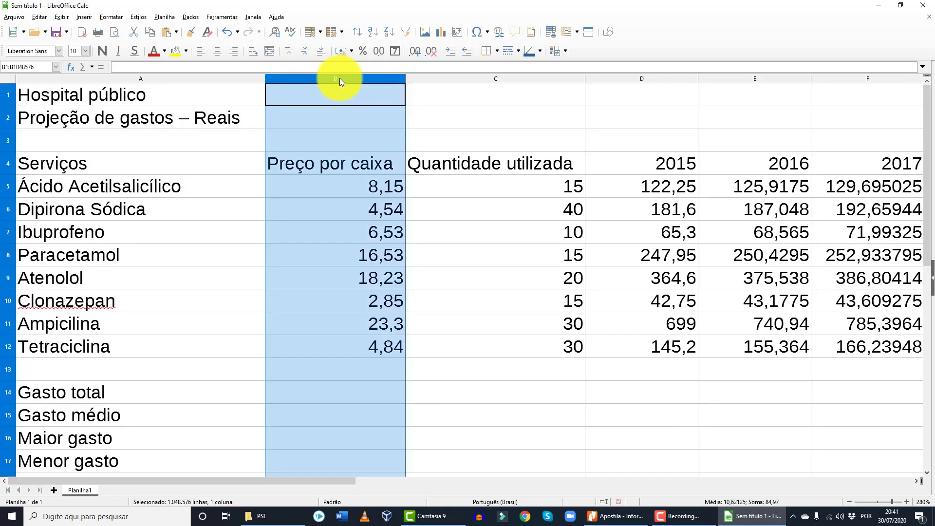
right_click(340, 81)
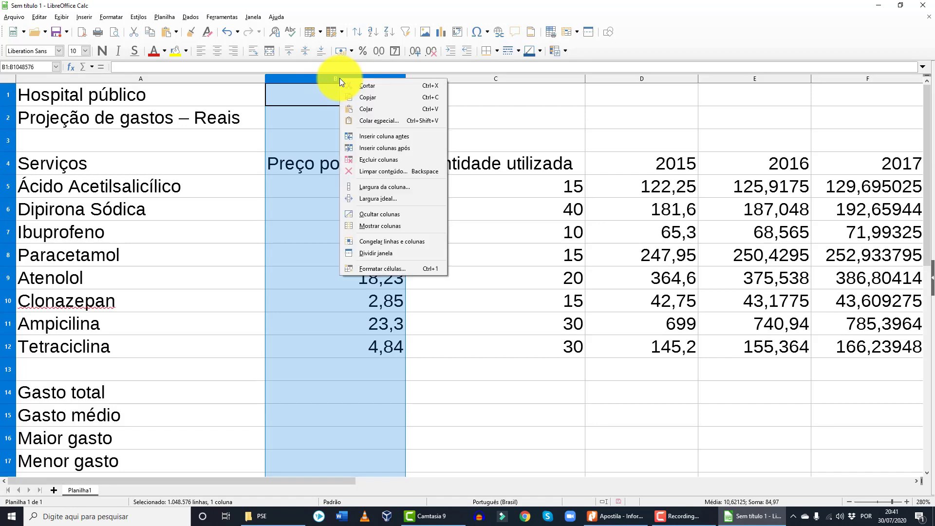
click(404, 135)
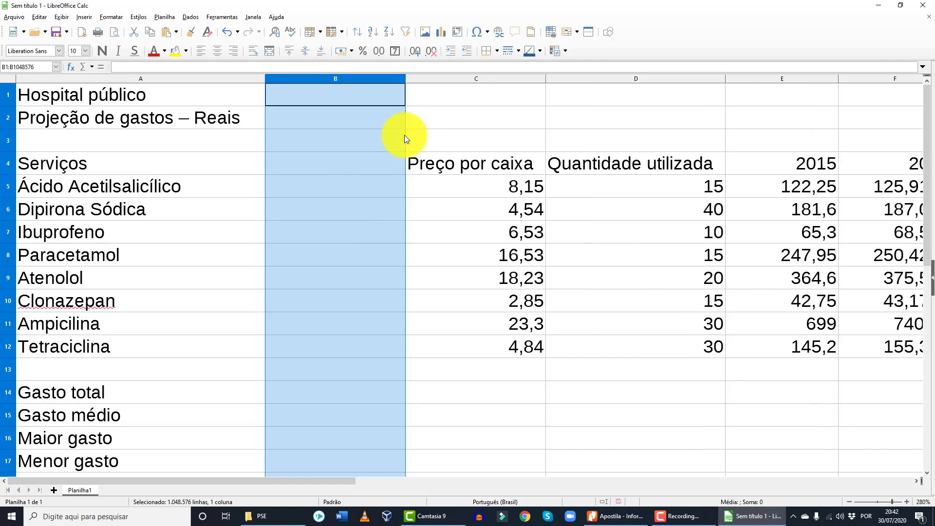
click(371, 164)
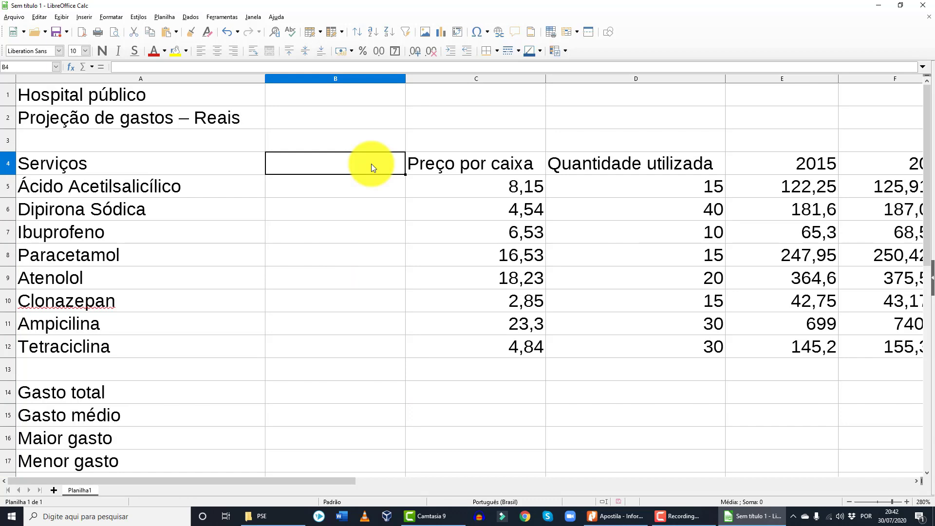
Enter the header Taxas in B4 and consult the Depois rates in the Nitro Pro handout
text(Taxas)
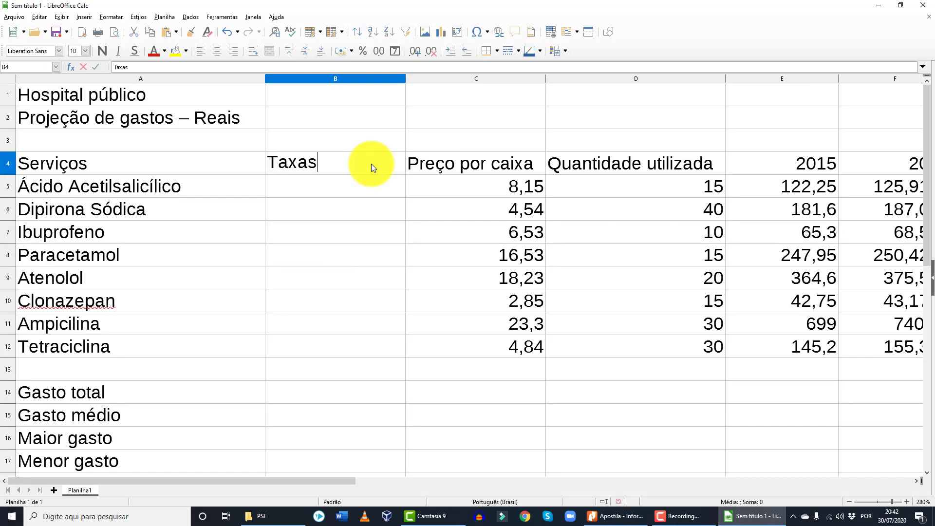
key(Return)
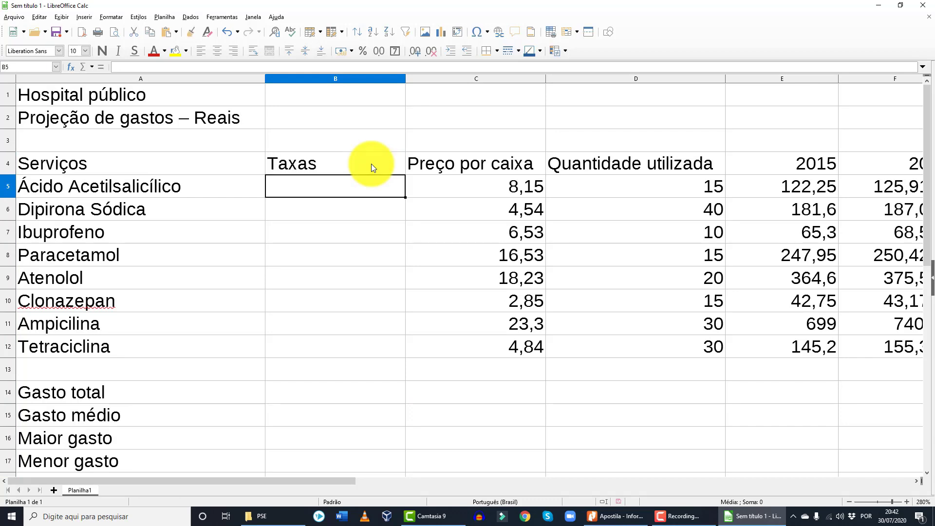
click(619, 517)
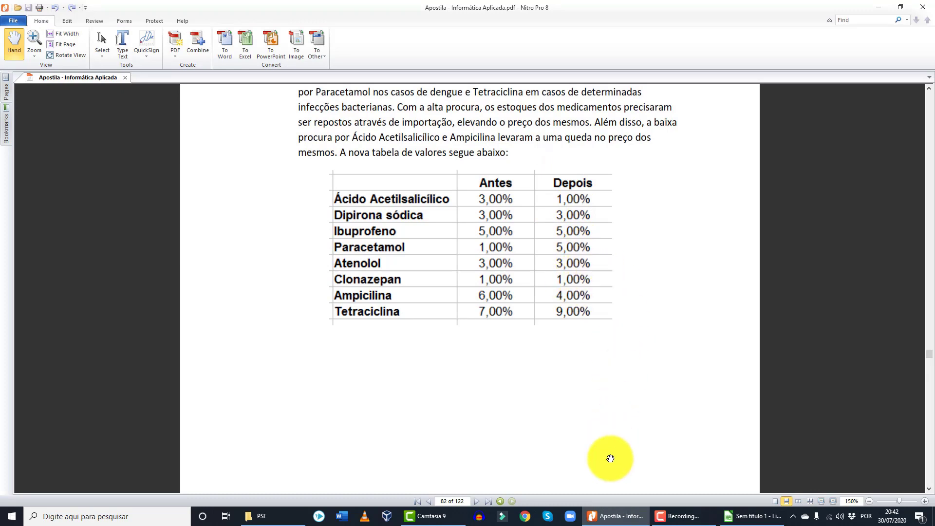
click(624, 522)
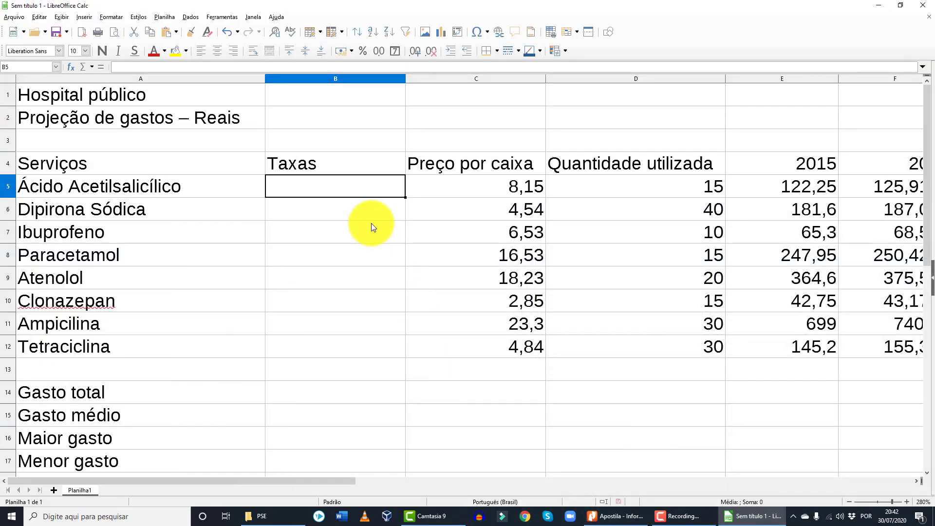
Enter the rates 1%, 3%, 5% and 5% in B5:B8 for Ácido Acetilsalicílico through Paracetamol
text(1%)
key(Return)
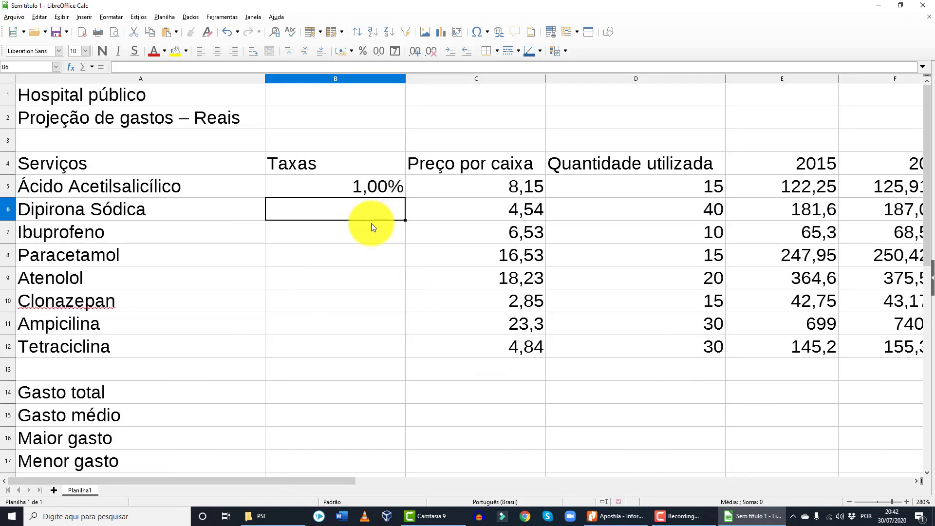
text(3%)
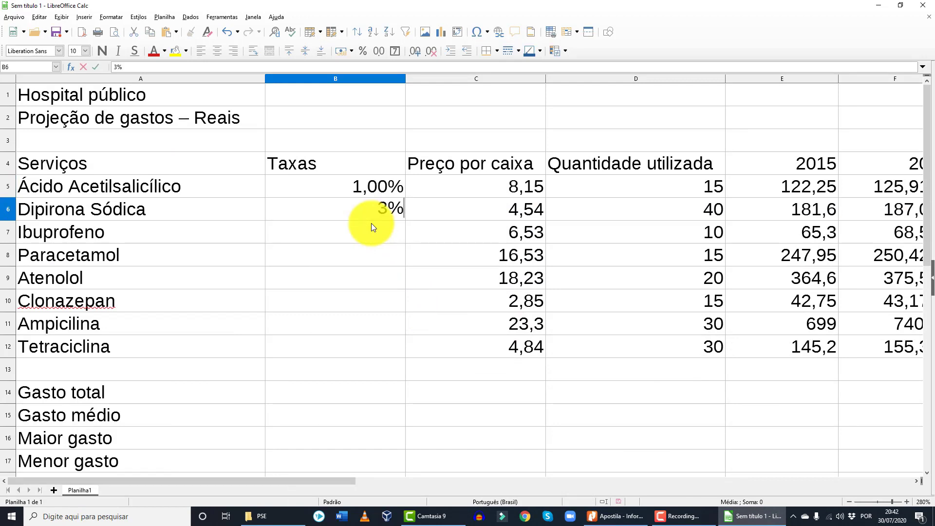
key(Return)
text(5%)
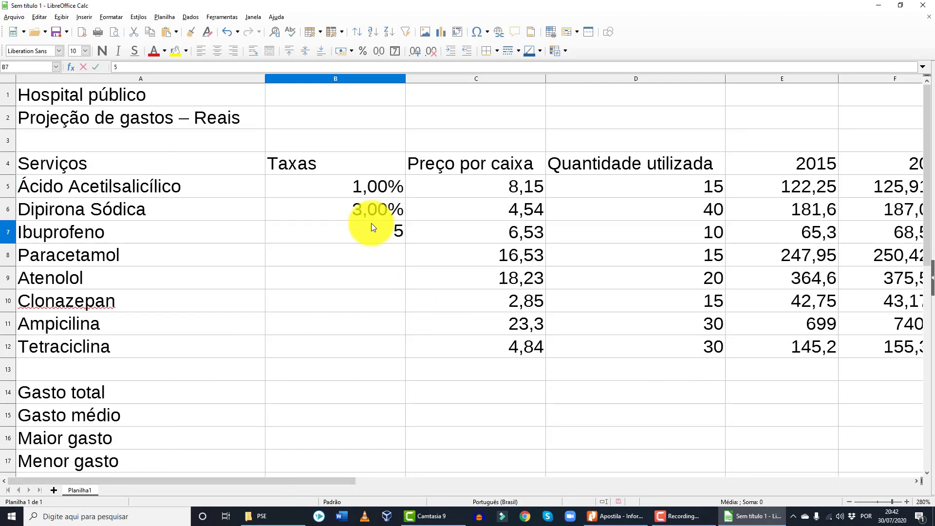
key(Return)
text(%)
key(BackSpace)
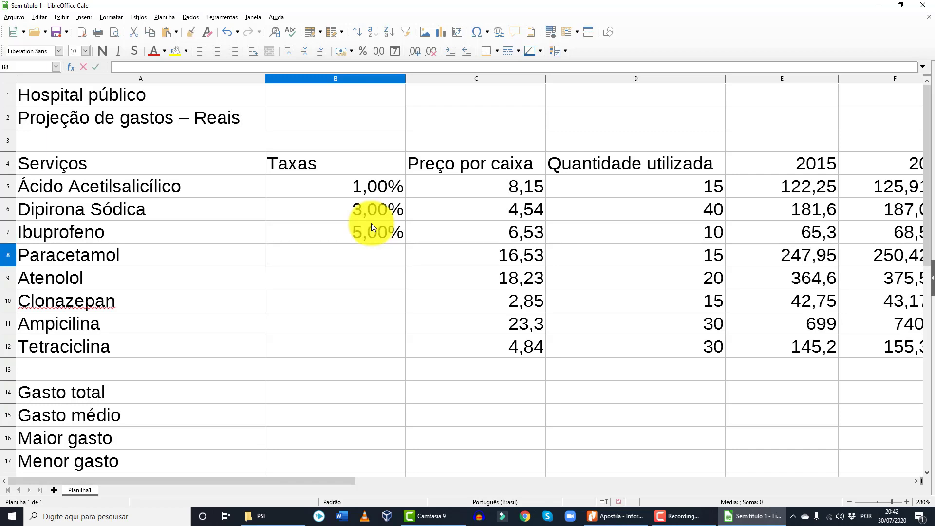
text(5,00%)
key(Return)
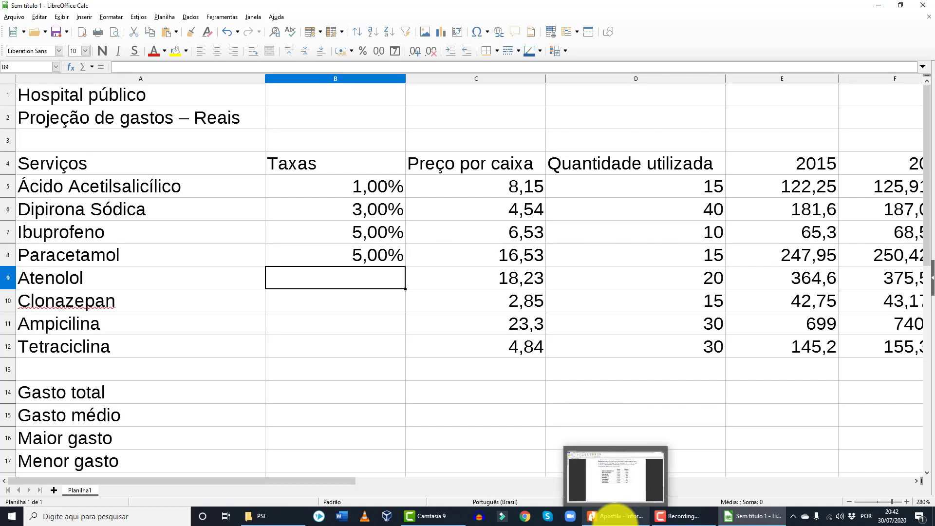
Consult the Nitro Pro handout again and enter the rates 3%, 1%, 4% and 9% in B9:B12 for Atenolol through Tetraciclina
click(614, 517)
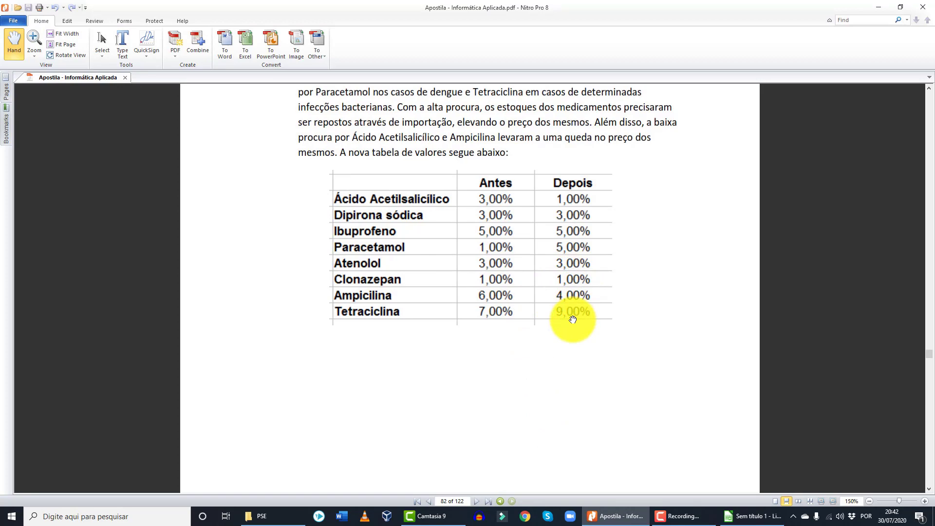
click(596, 512)
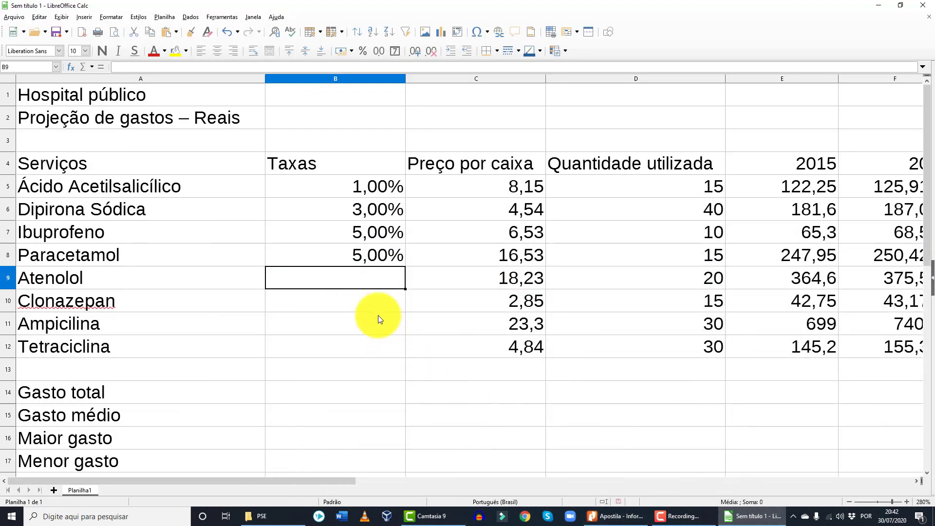
text(3%)
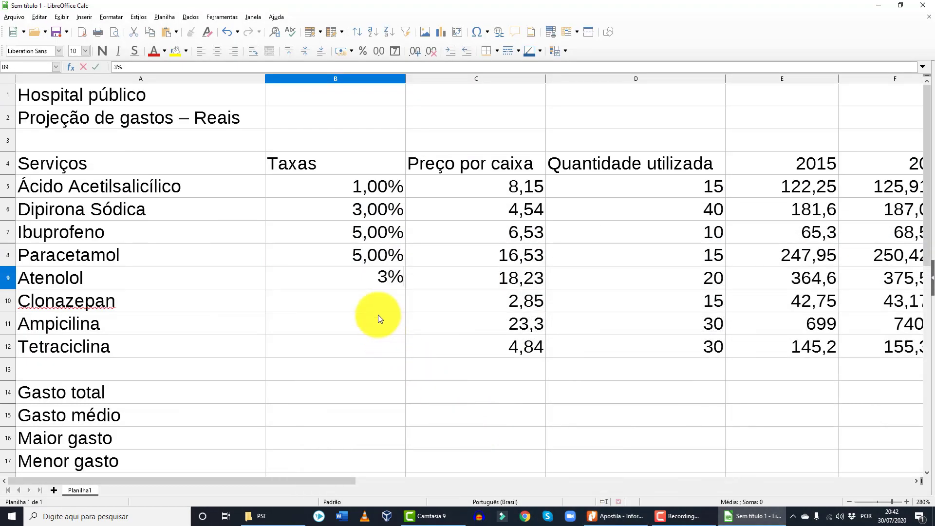
key(Return)
text(1,00)
text(%)
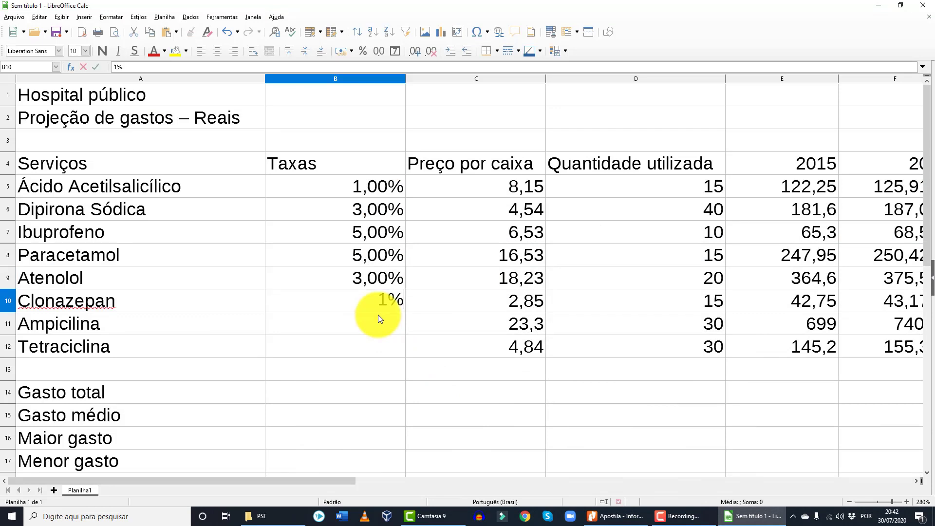
key(Return)
text(4,00%)
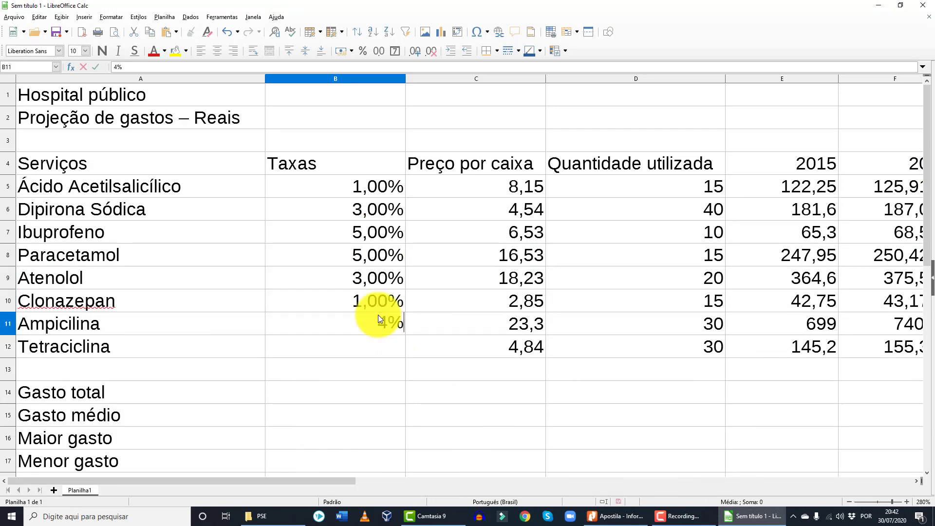
key(Return)
text(9%)
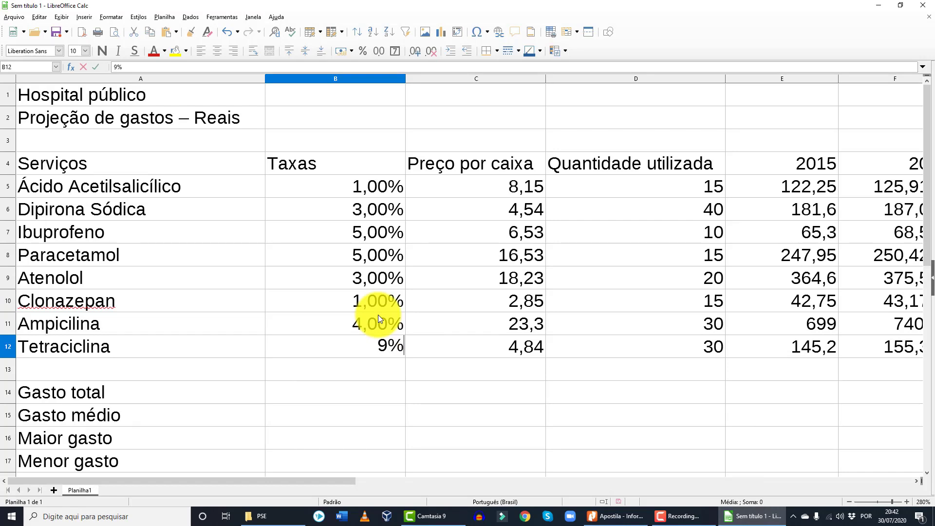
key(Return)
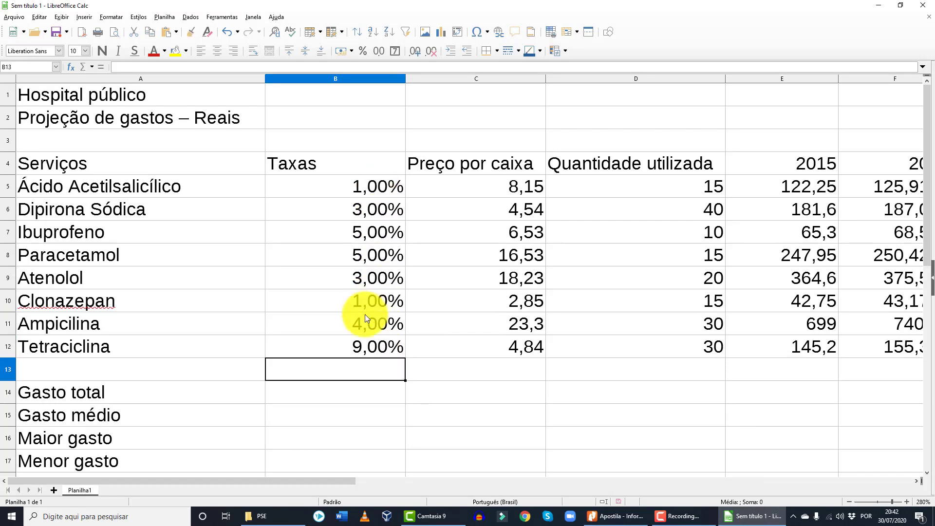
Replace the fixed 3% in the 2016 formula in F5 with a reference to B5 and fill it down through F12
click(816, 186)
key(Right)
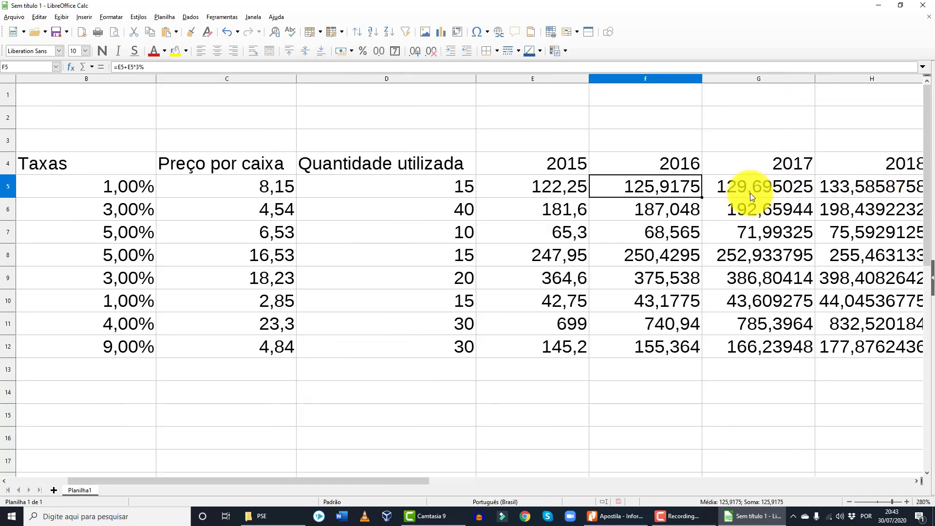
double_click(661, 185)
drag(665, 184, 689, 183)
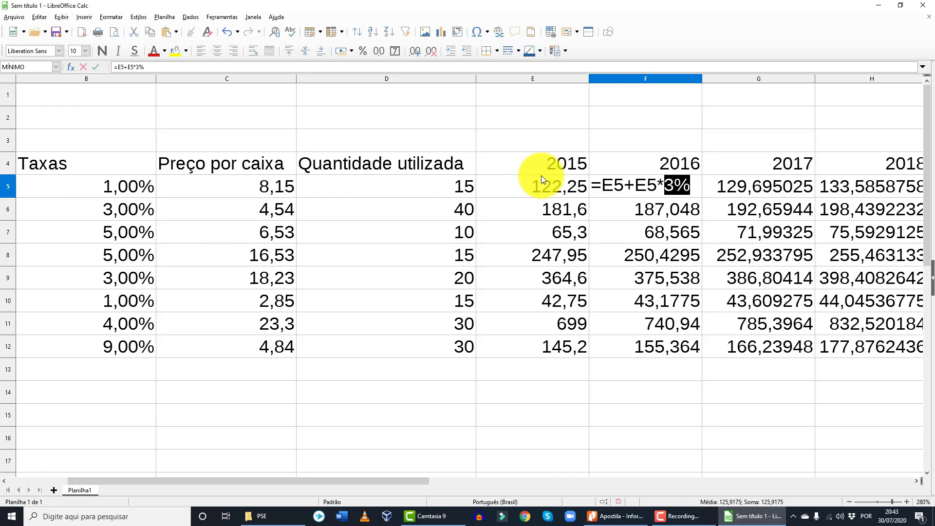
text(b5)
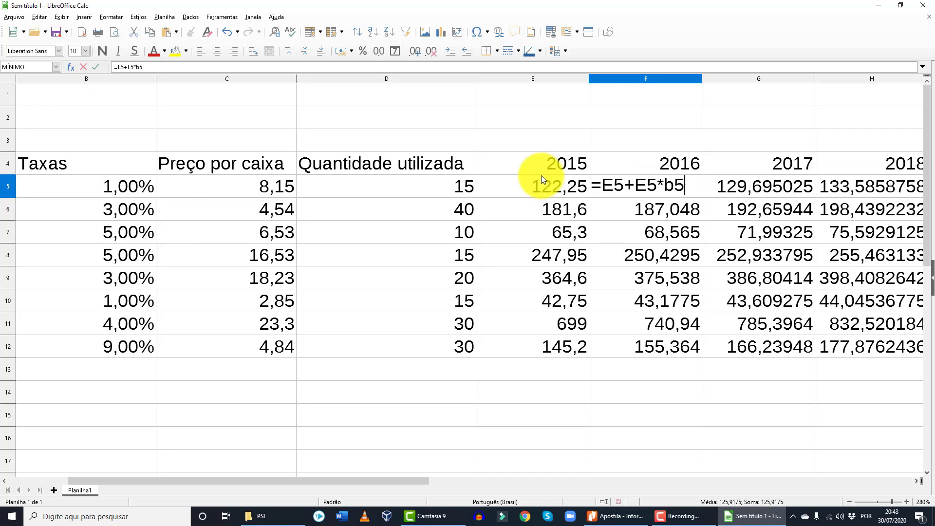
key(Return)
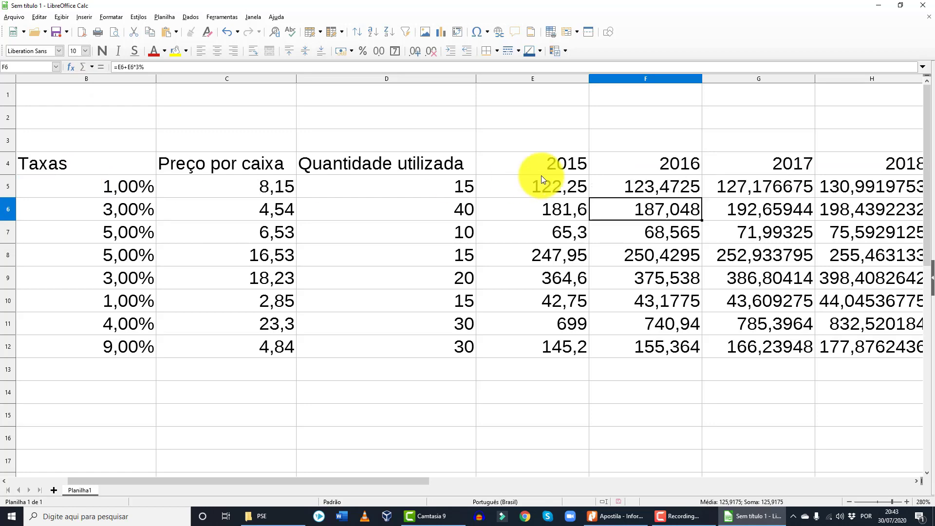
click(670, 188)
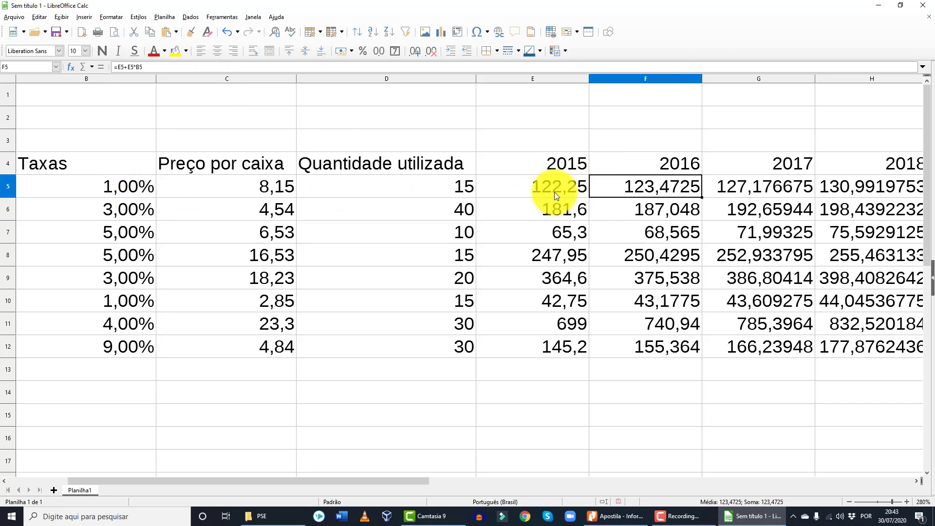
double_click(703, 198)
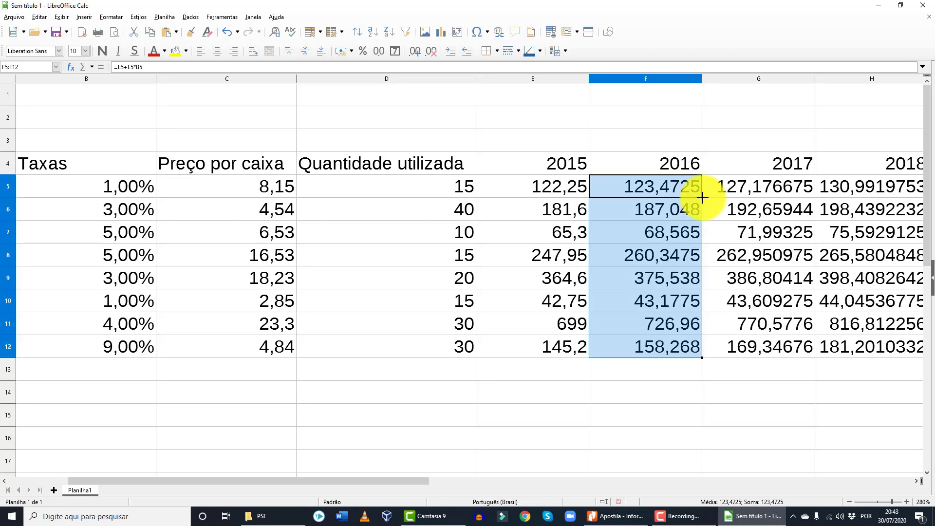
Check the 2016 formulas in F6:F8 against their matching rate cells in column B
click(662, 210)
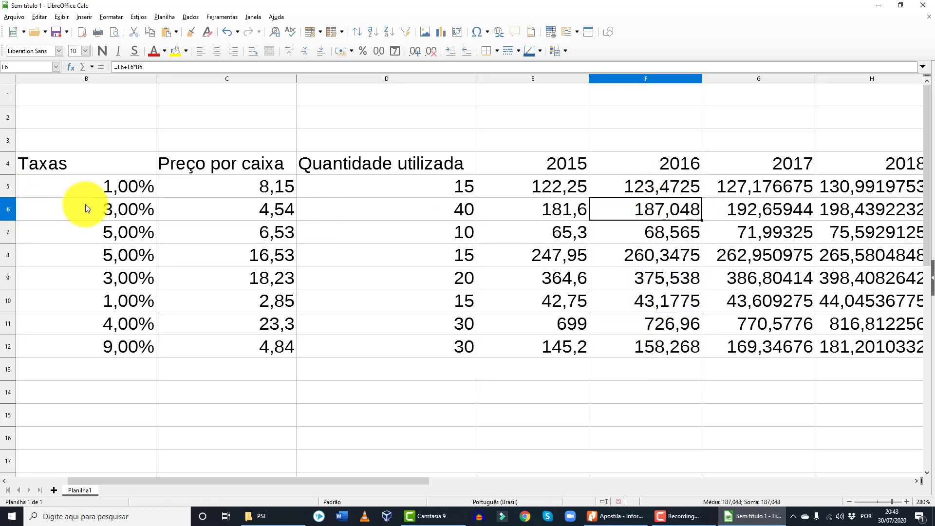
click(122, 212)
click(662, 231)
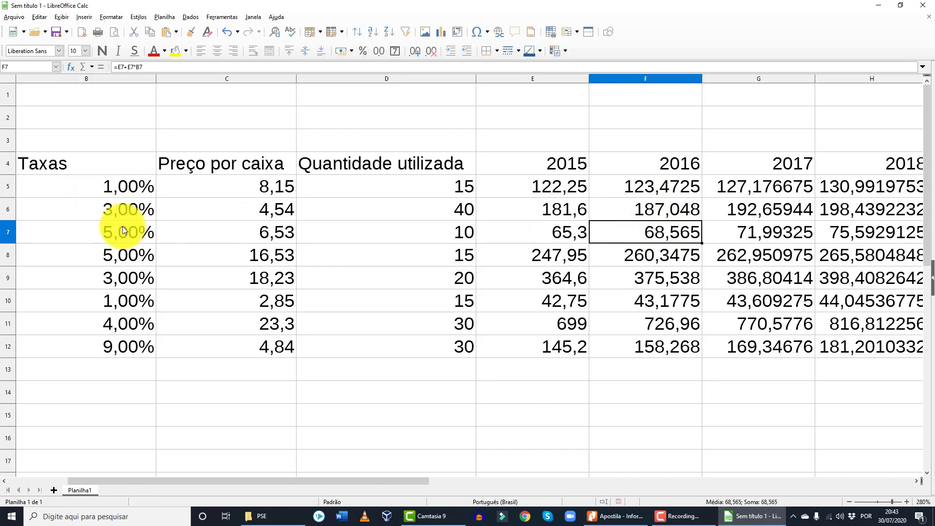
click(124, 231)
click(668, 255)
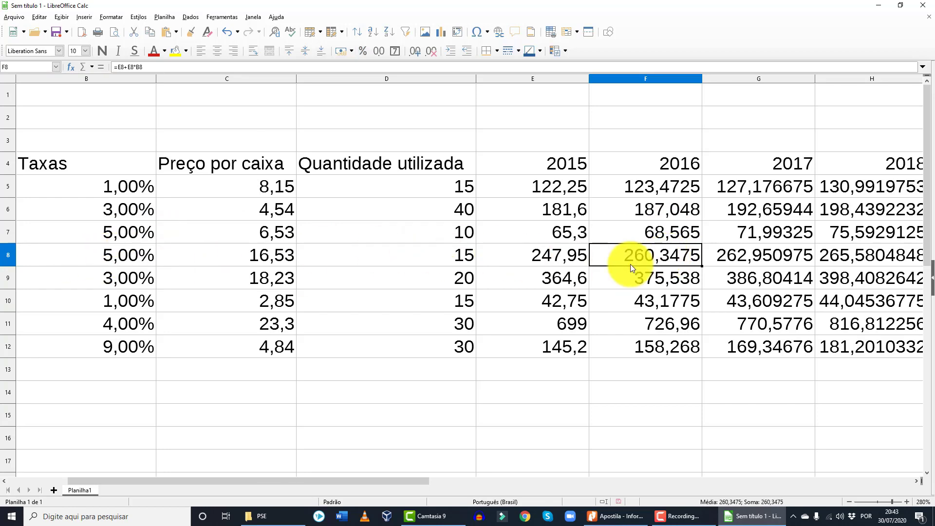
drag(146, 65, 137, 67)
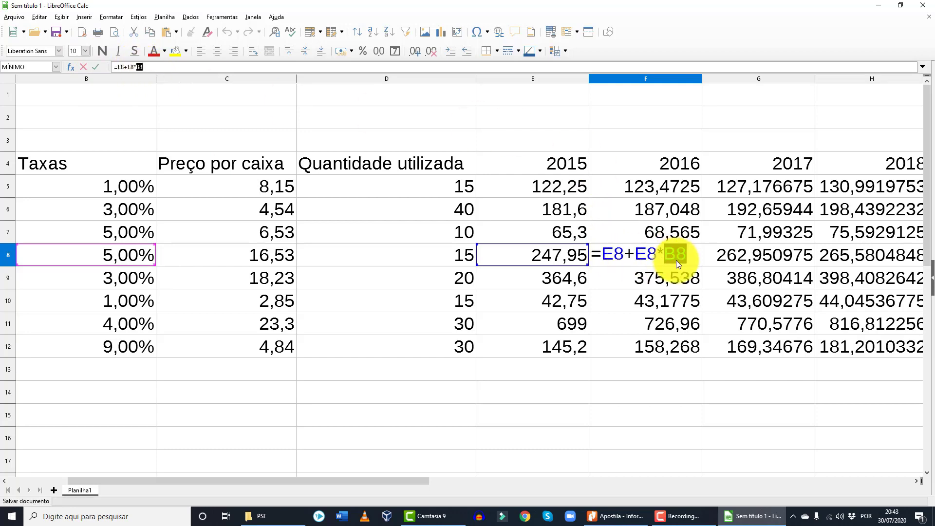
key(Return)
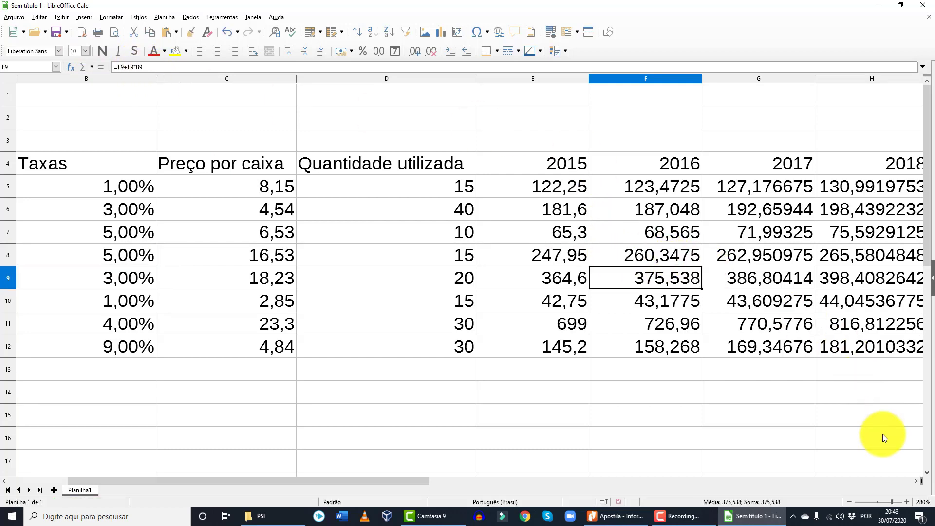
Copy the 2016 formulas in F5:F12 across through column I for 2017 to 2019
click(916, 479)
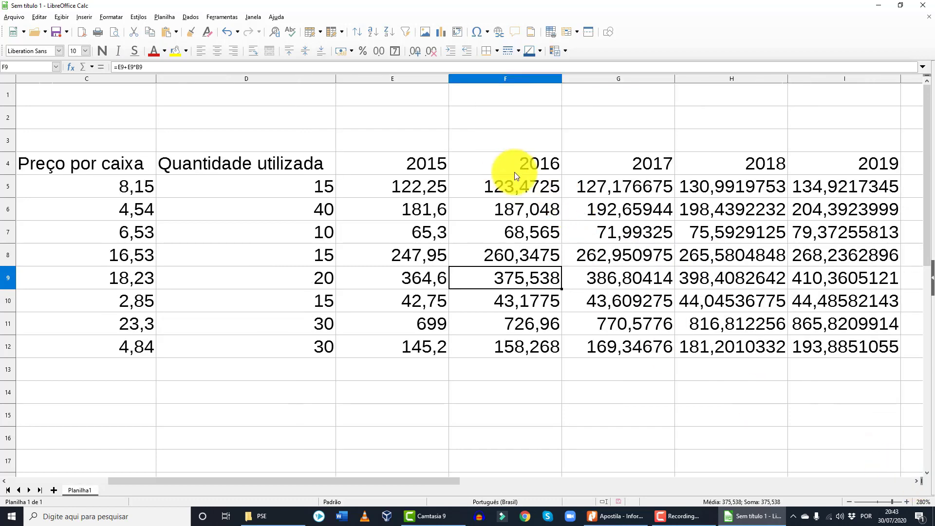
drag(527, 178, 532, 343)
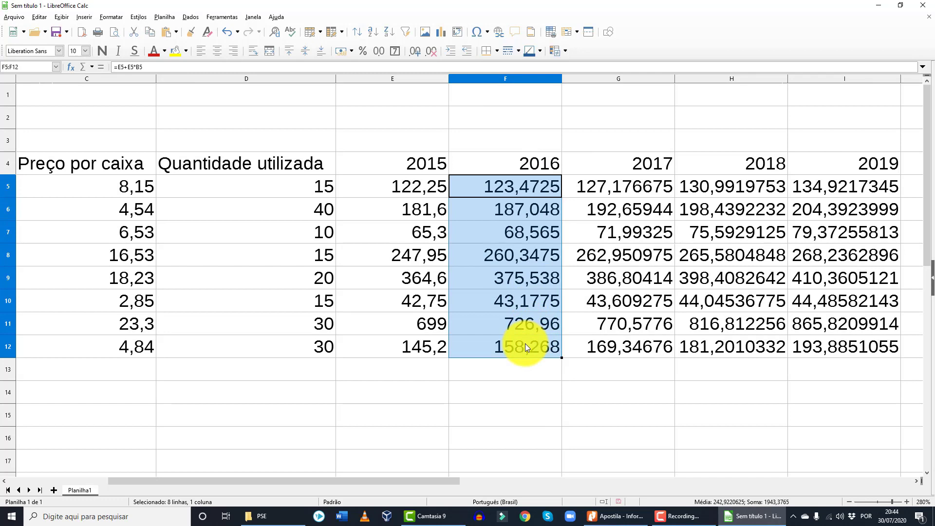
drag(517, 188, 854, 355)
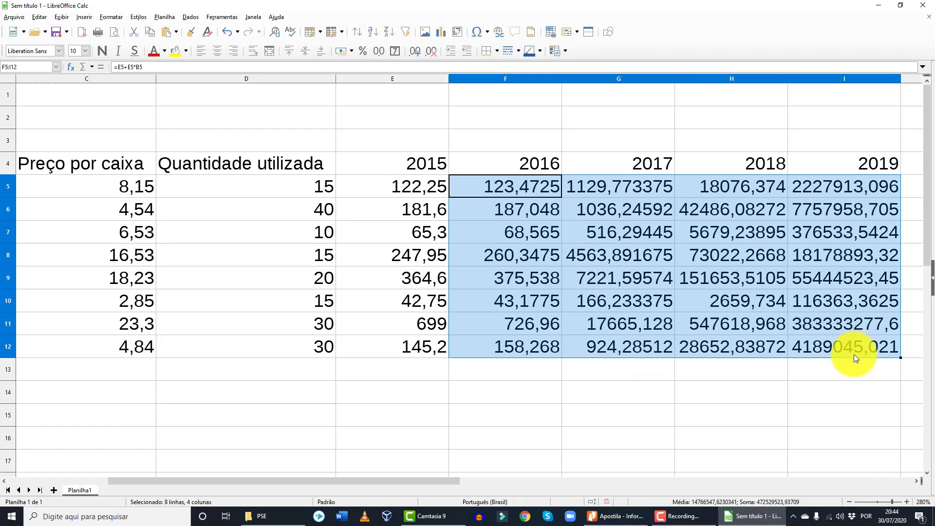
Compare the rate references in the Ácido Acetilsalicílico formulas in F5, G5 and H5
click(601, 184)
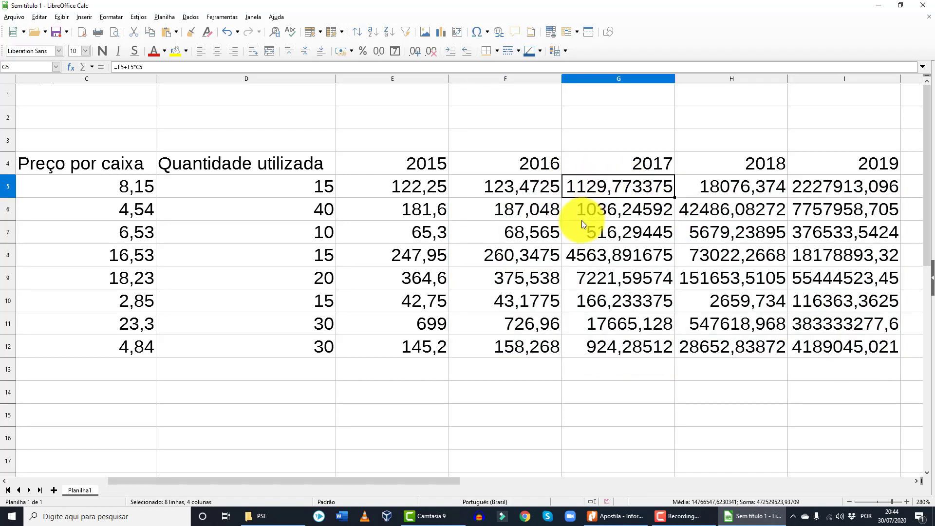
click(509, 191)
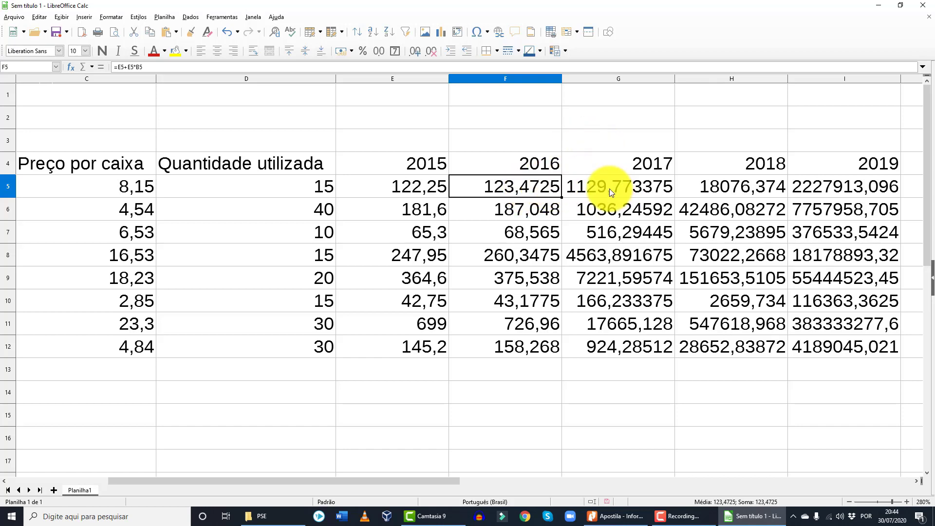
click(733, 187)
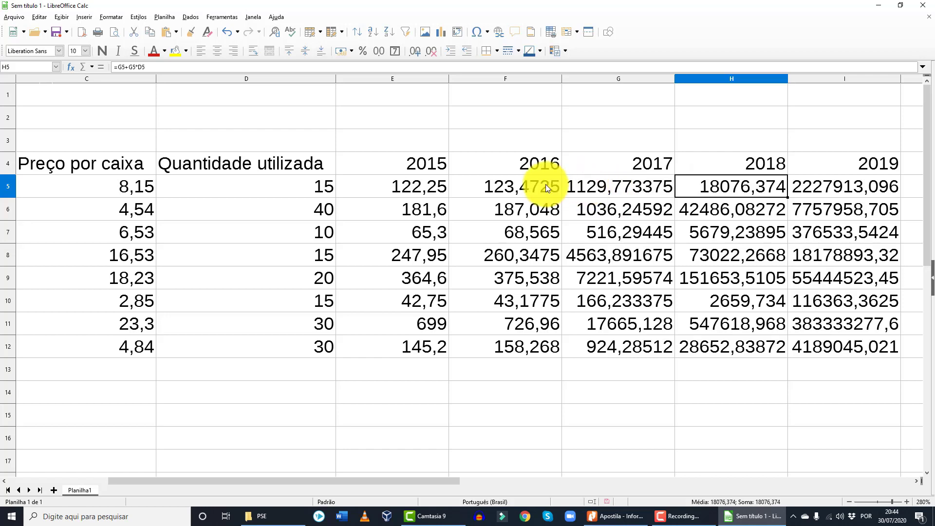
click(602, 191)
click(526, 187)
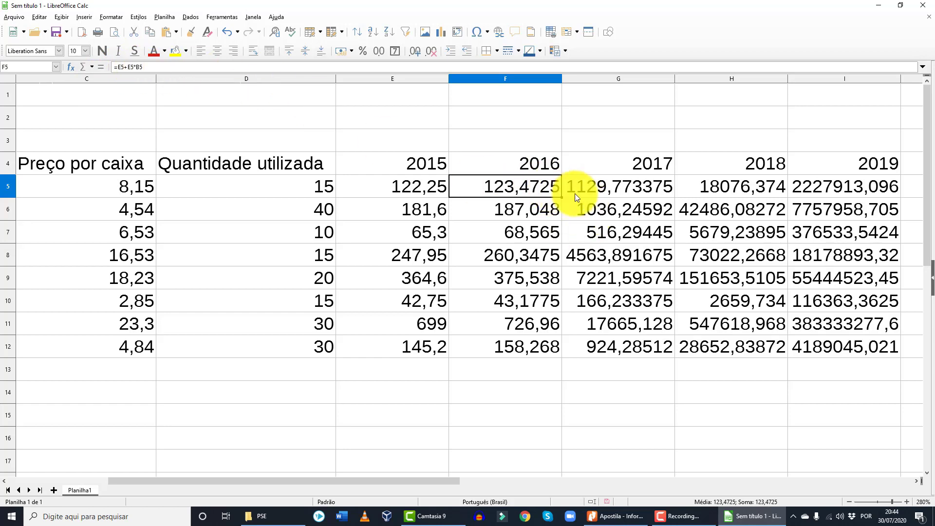
click(623, 191)
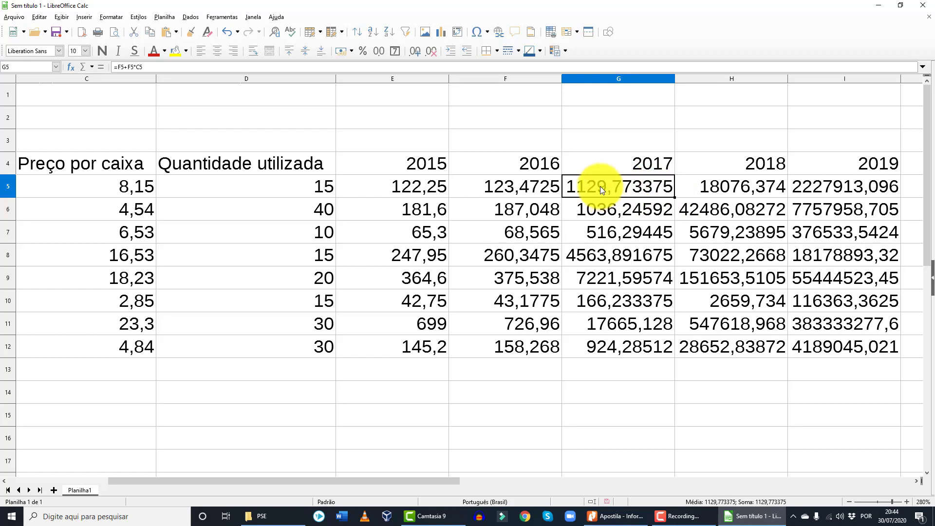
Inspect which cells the Ácido Acetilsalicílico formulas for 2017 and 2018 in G5 and H5 reference as their rate
double_click(621, 188)
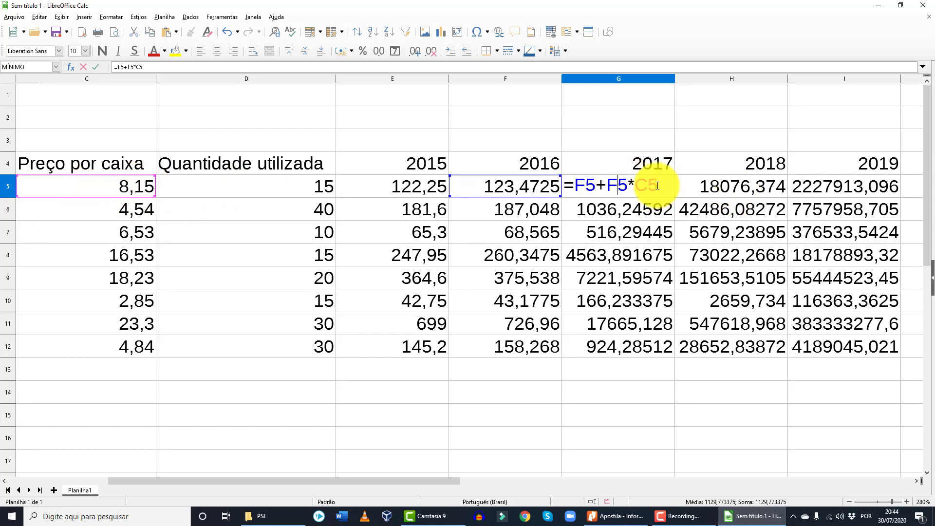
key(Return)
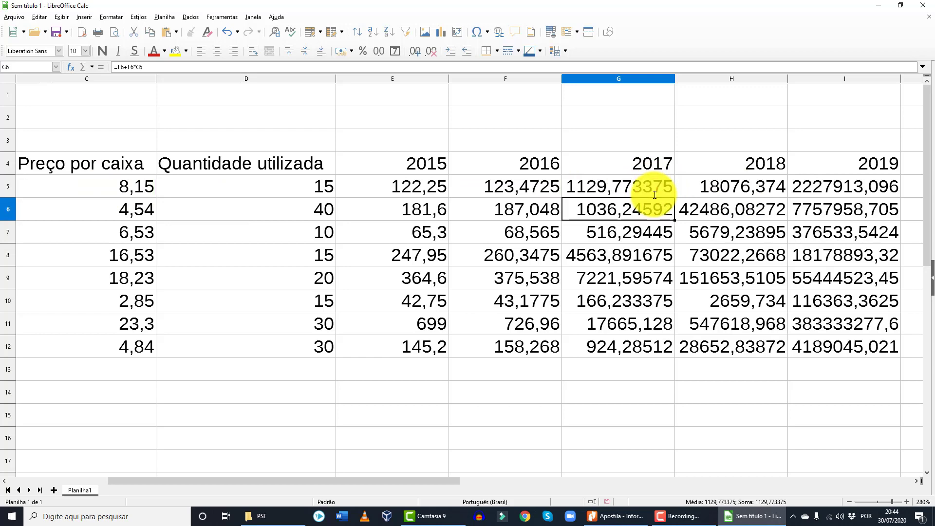
click(726, 188)
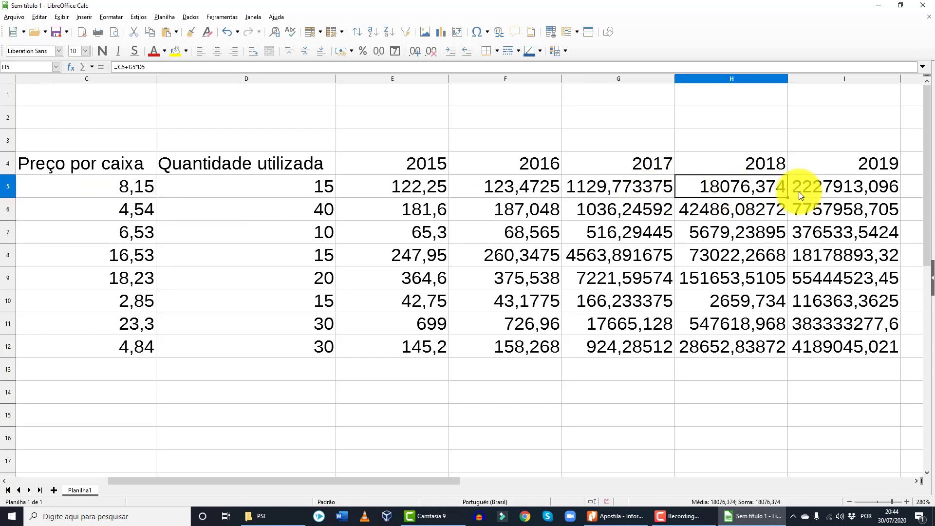
double_click(770, 189)
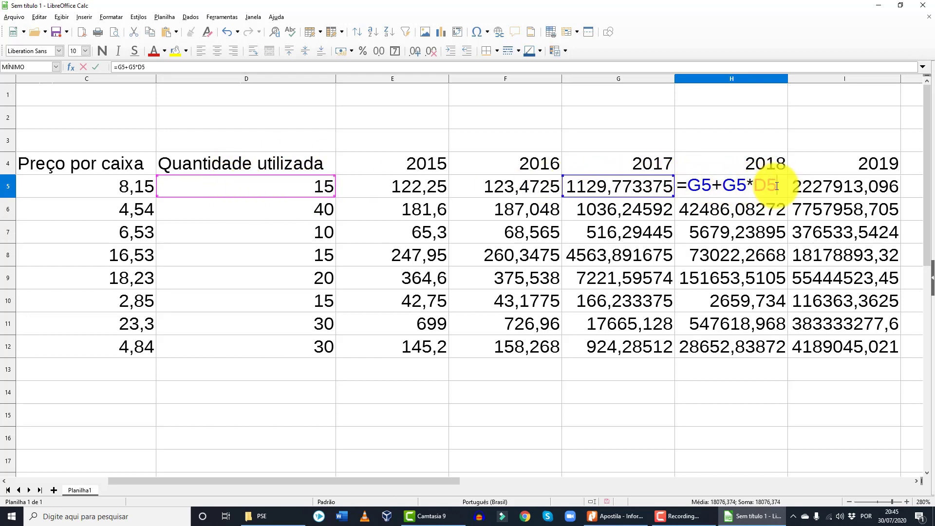
key(Return)
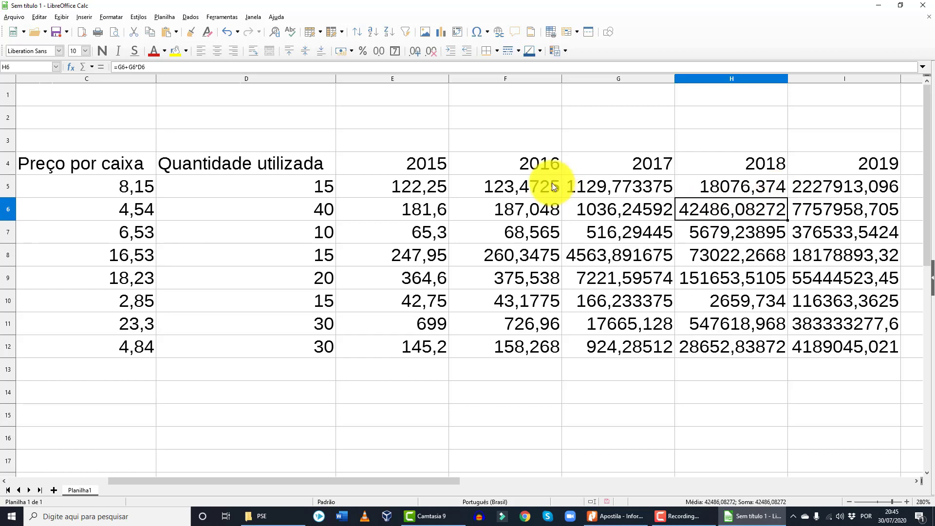
Lock the rate column in the 2016 formula in F5 so that it reads =E5+E5*$B5
click(508, 190)
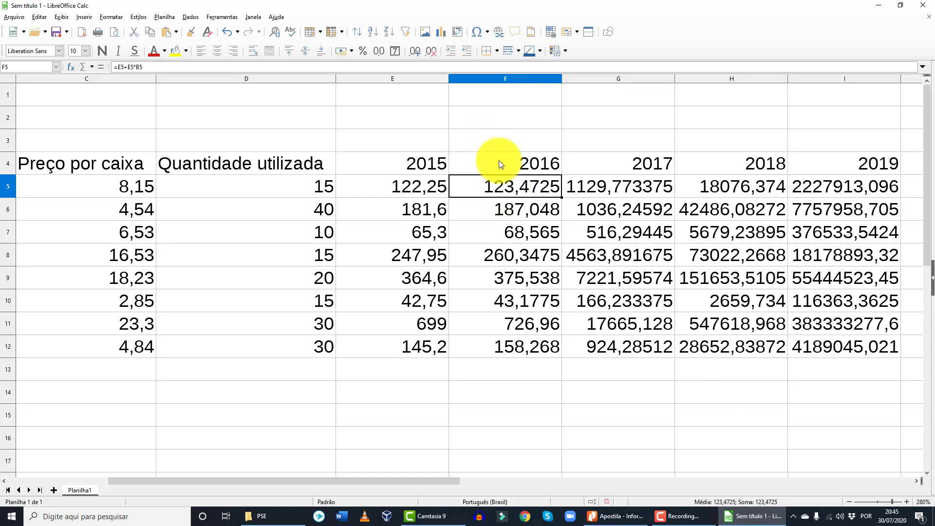
double_click(533, 185)
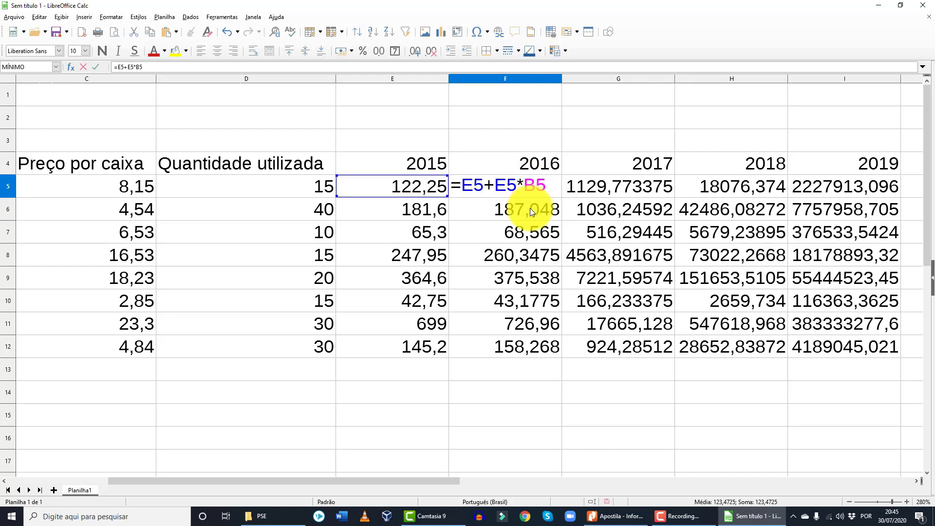
text($)
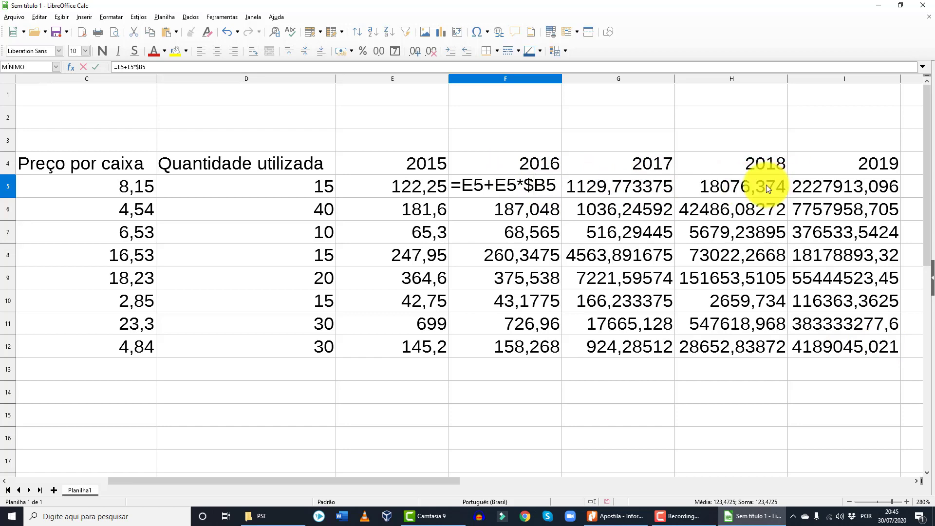
click(545, 188)
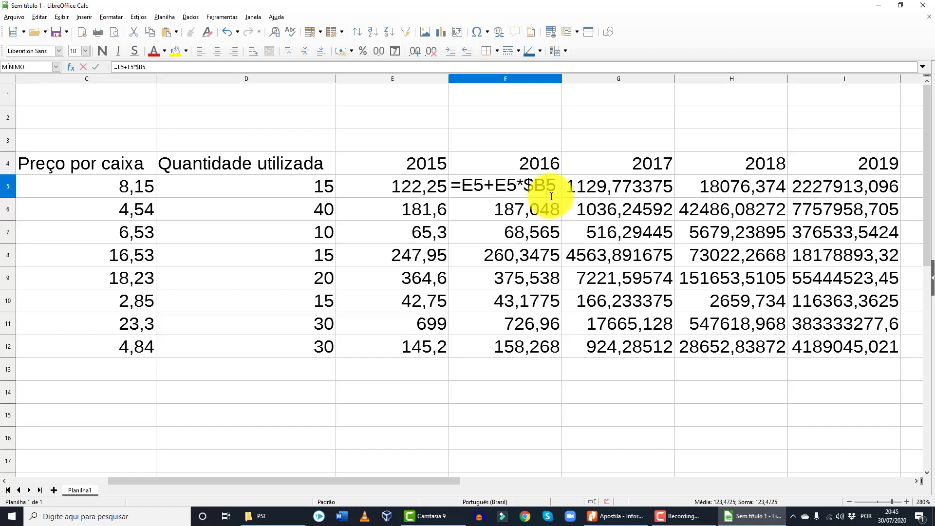
text($)
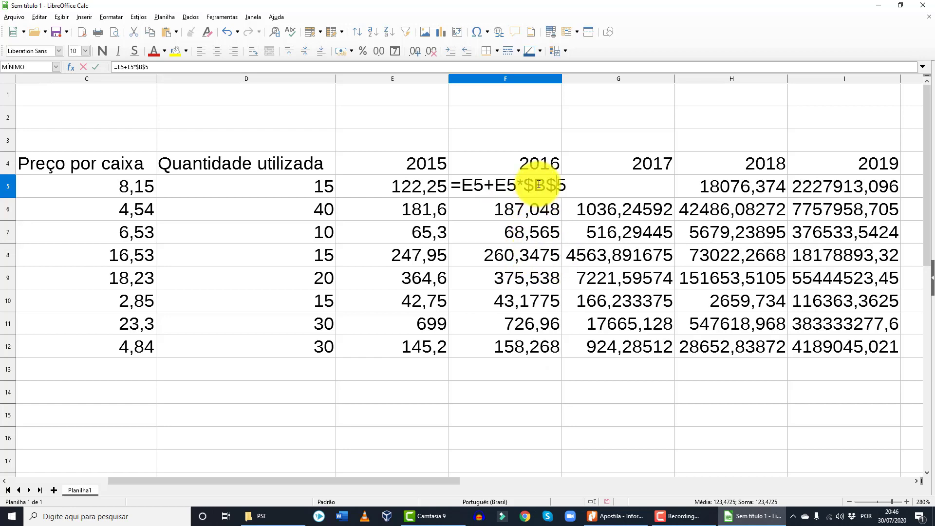
key(BackSpace)
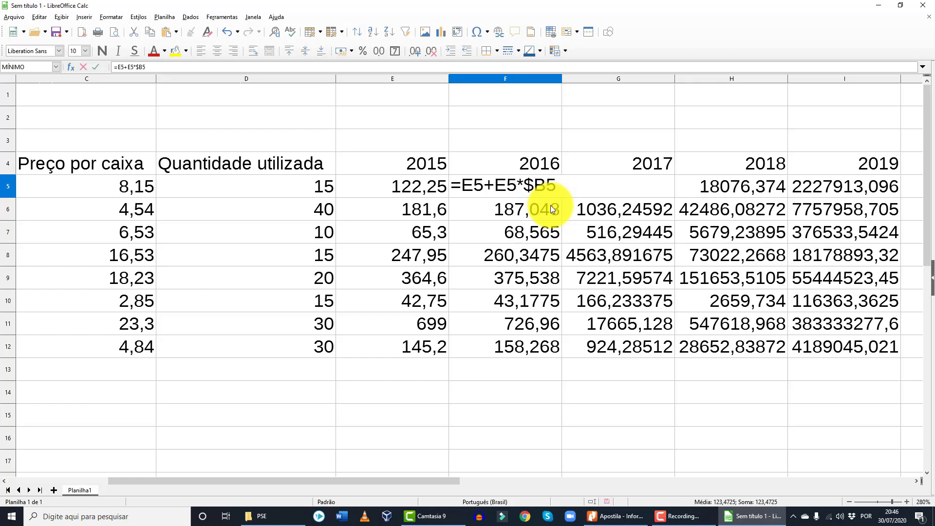
key(Return)
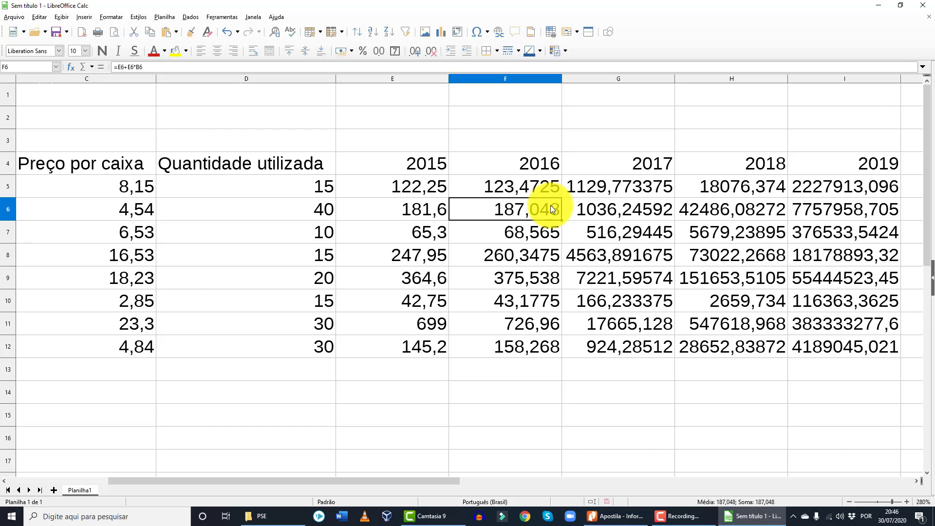
Fill the F5 formula down through F12 and across through column I for 2017 to 2019
click(526, 188)
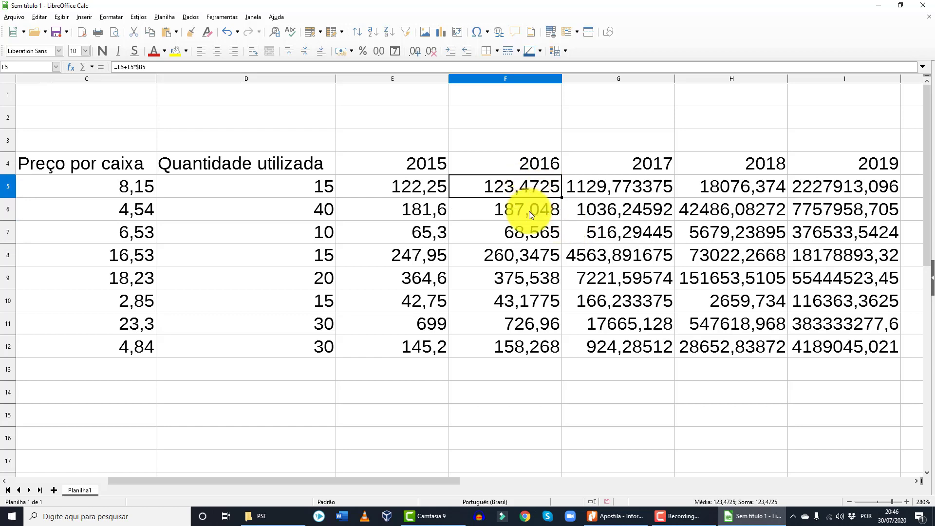
drag(560, 197, 559, 356)
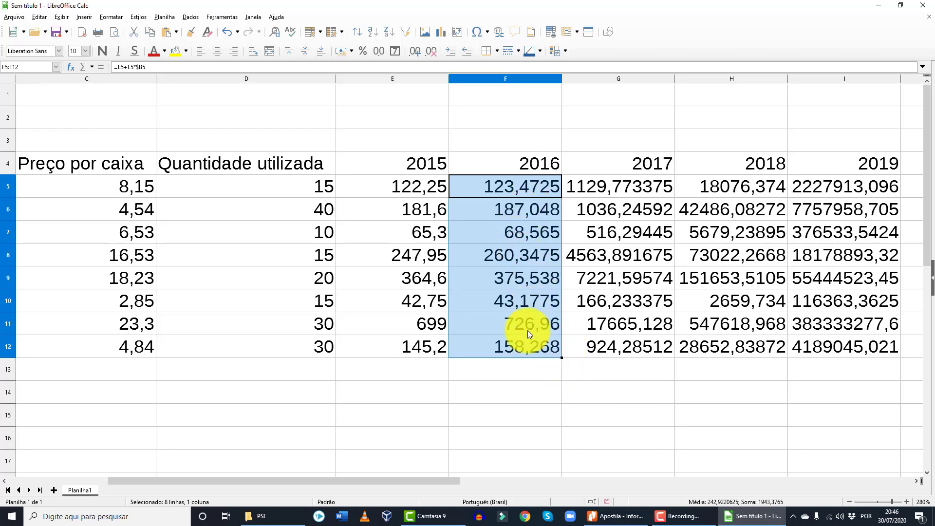
drag(562, 357, 856, 350)
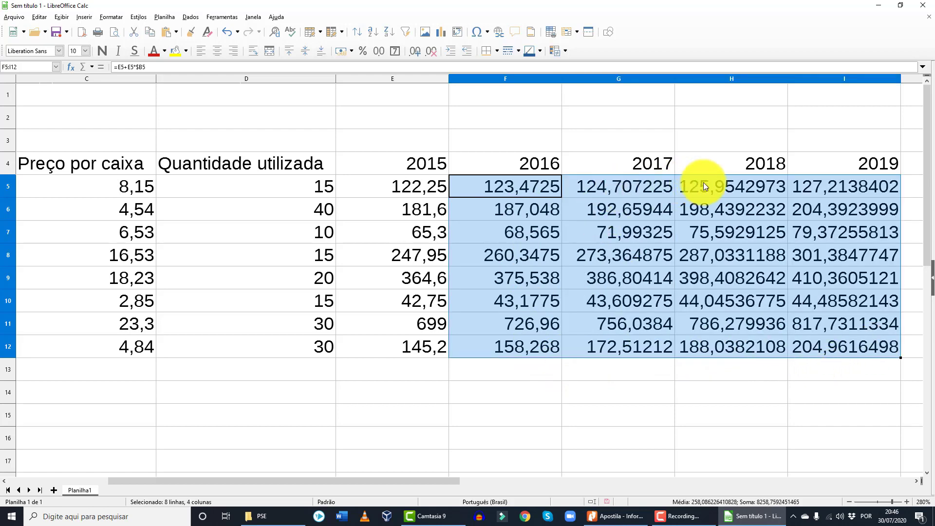
Check the rate references in the Ácido Acetilsalicílico formulas for 2016 to 2019 in F5:I5
click(814, 182)
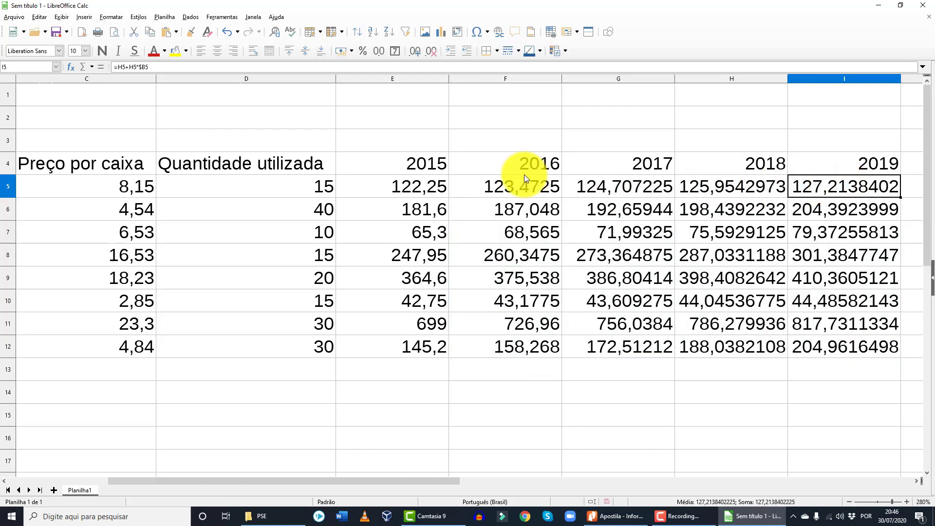
click(509, 187)
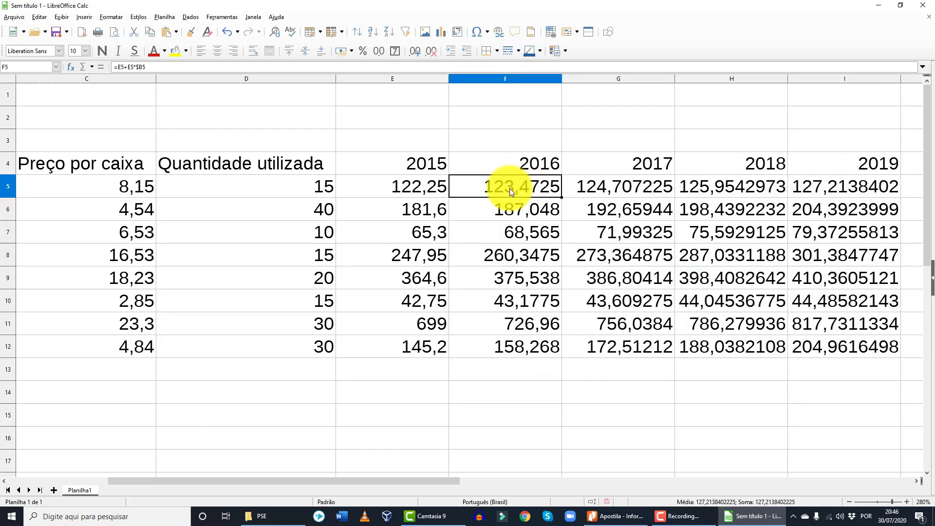
click(608, 192)
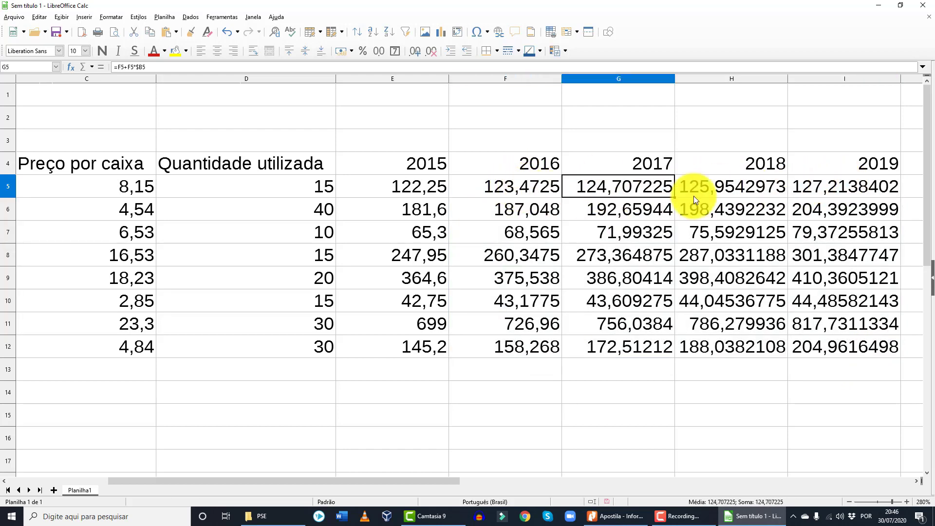
click(723, 191)
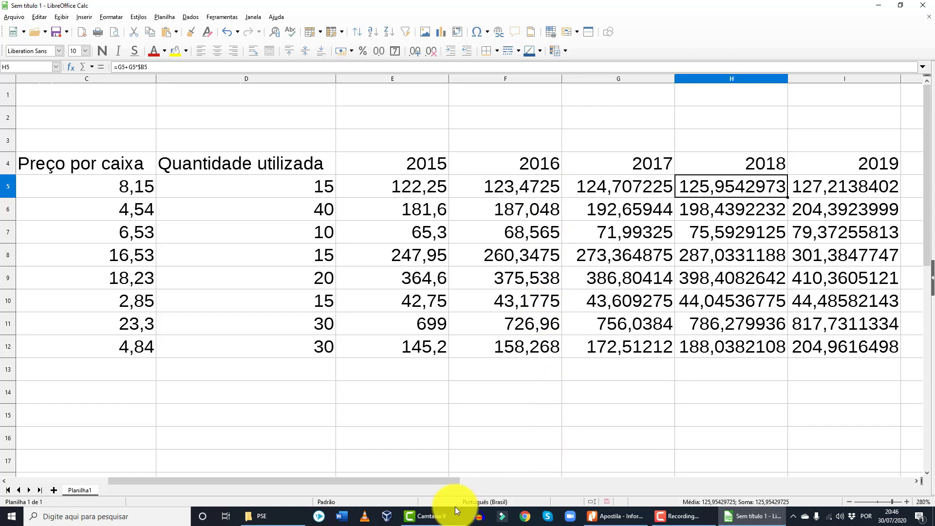
Review the empty summary rows for Gasto total, Gasto médio, Maior gasto and Menor gasto
drag(438, 482, 363, 484)
click(309, 394)
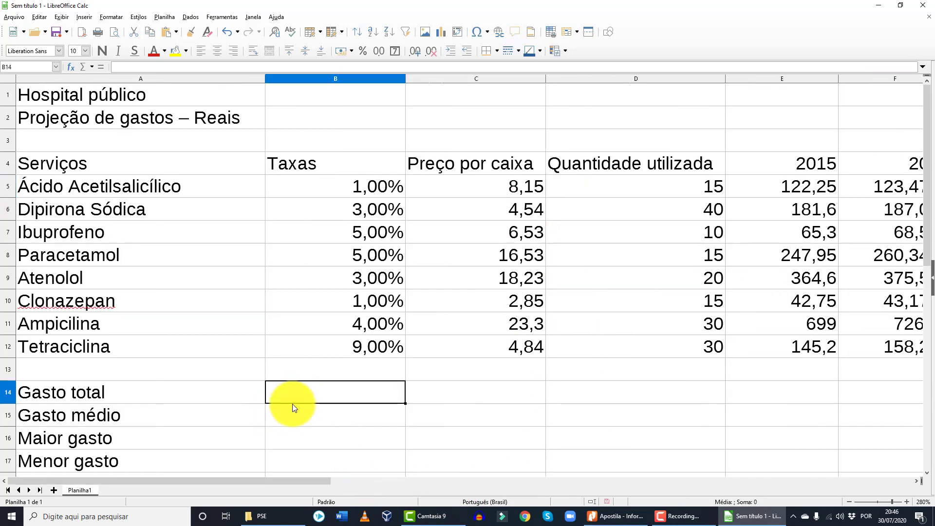
click(311, 418)
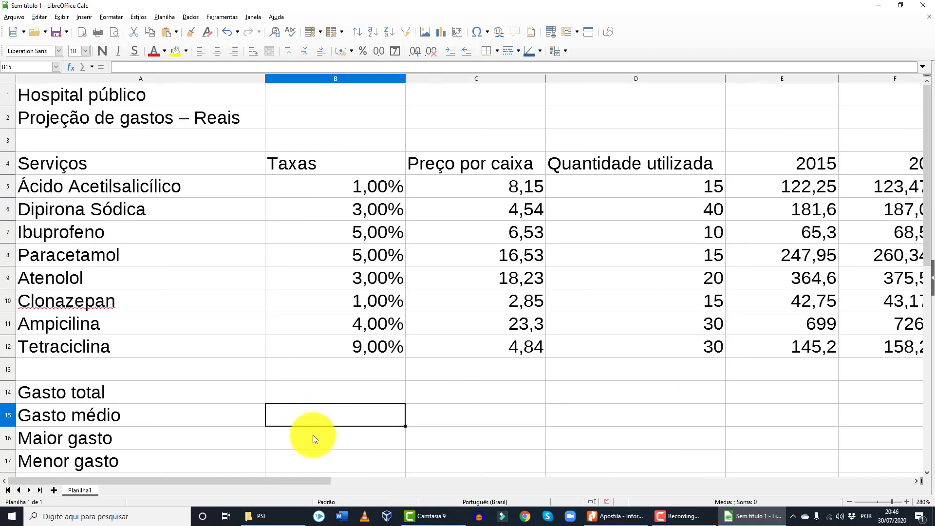
click(332, 436)
click(331, 458)
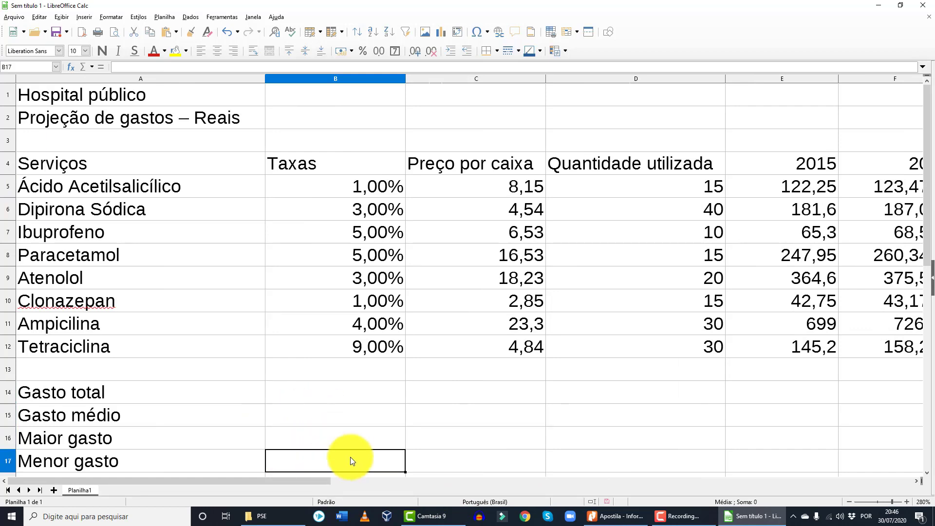
Calculate the 2015 Gasto total in E14 with the SOMA function over E5:E12
click(775, 396)
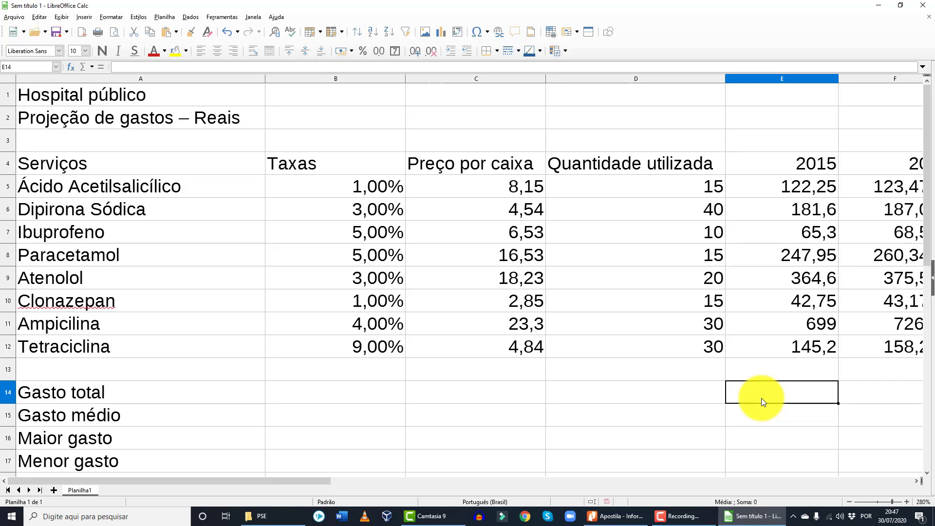
text(=s)
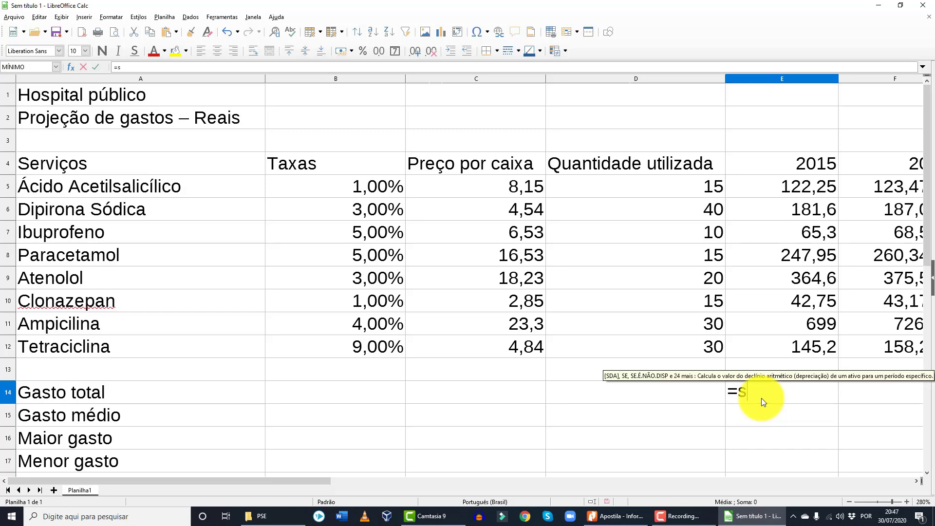
text(oma()
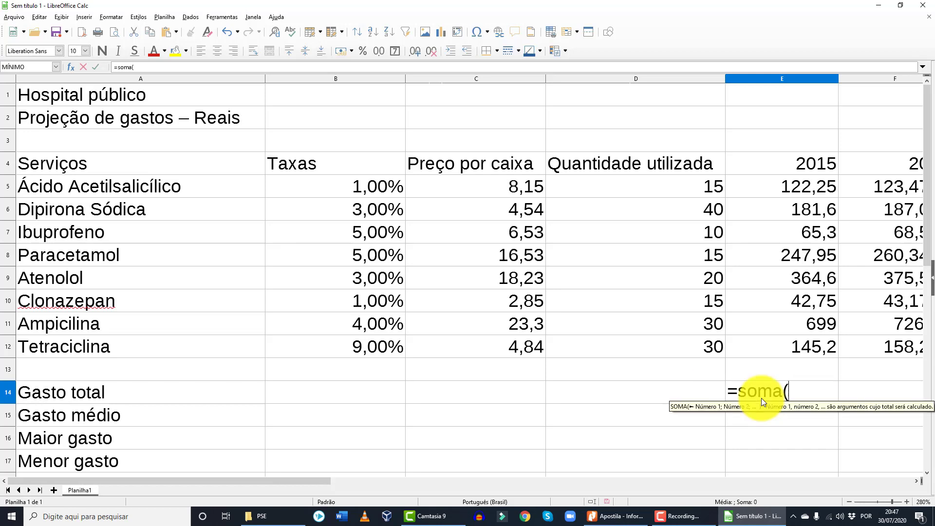
click(809, 190)
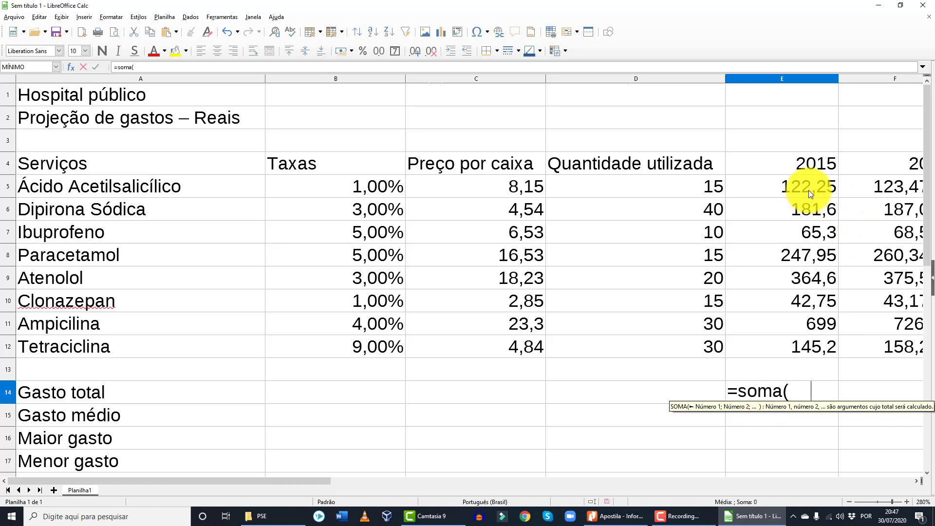
drag(809, 190, 799, 349)
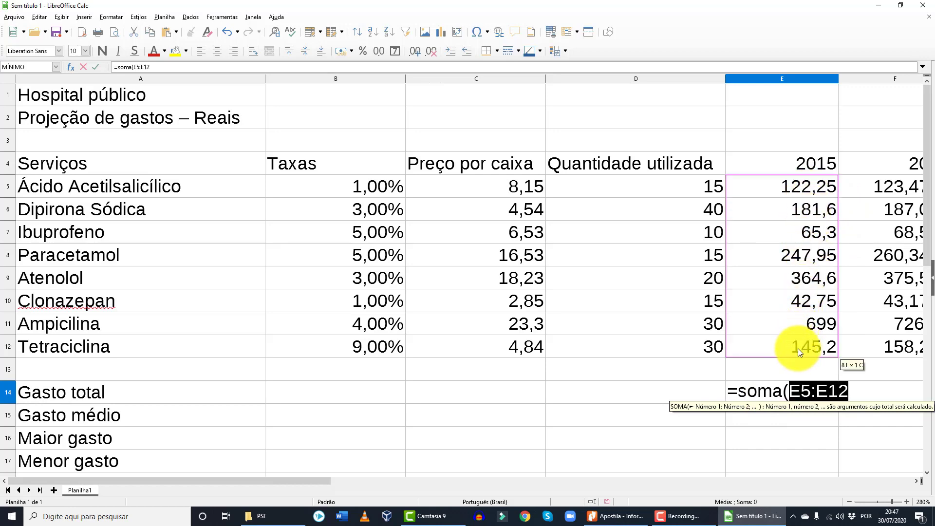
key(Return)
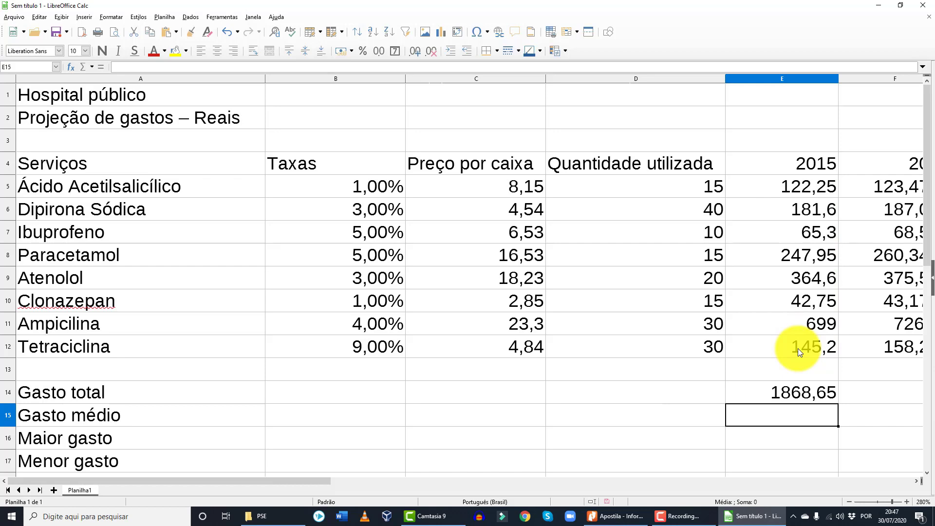
Check the cell range used by the 2015 Gasto total formula in E14
click(809, 398)
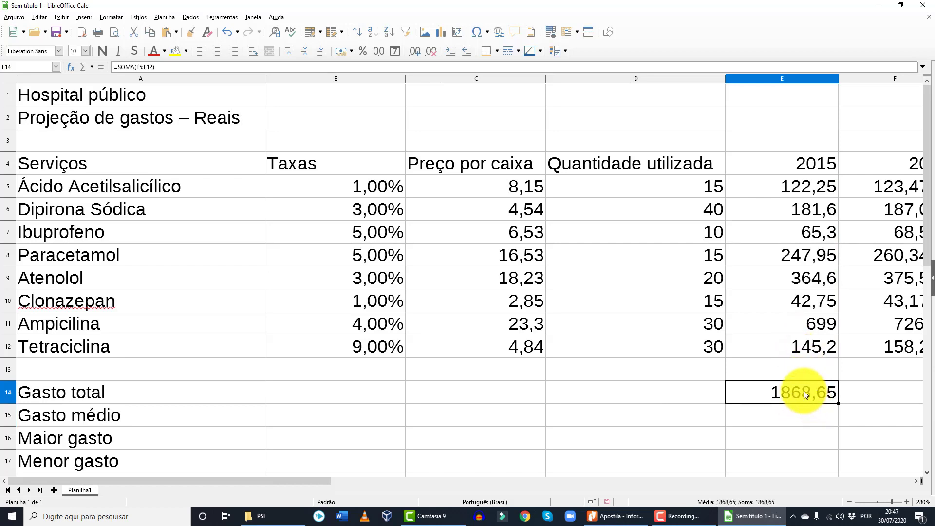
double_click(803, 391)
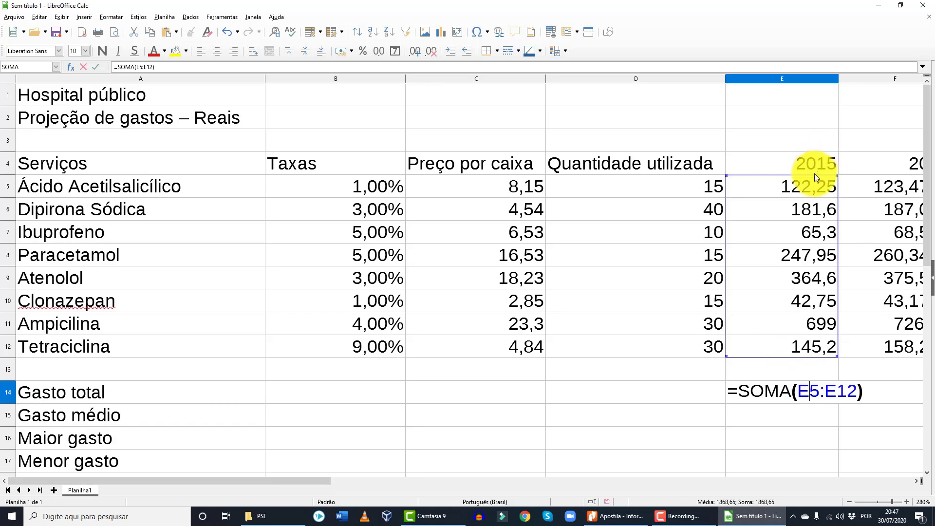
click(865, 391)
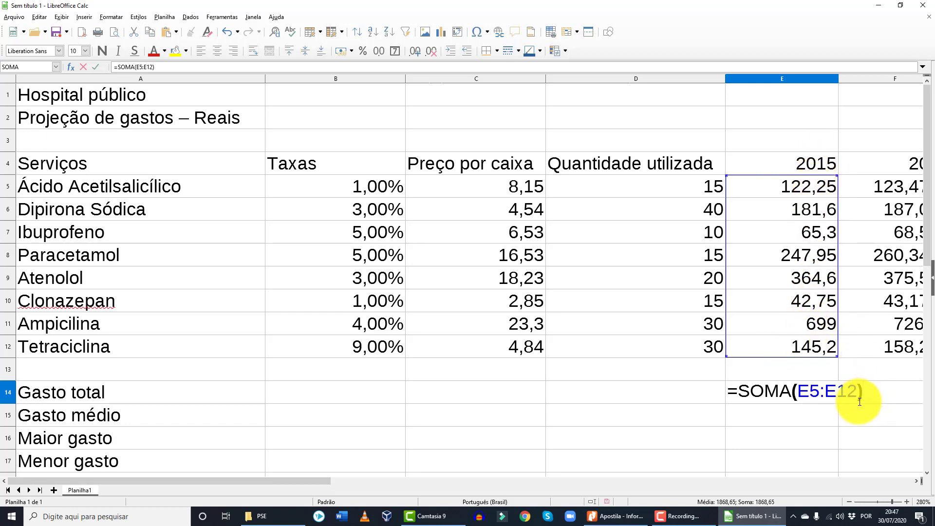
key(Return)
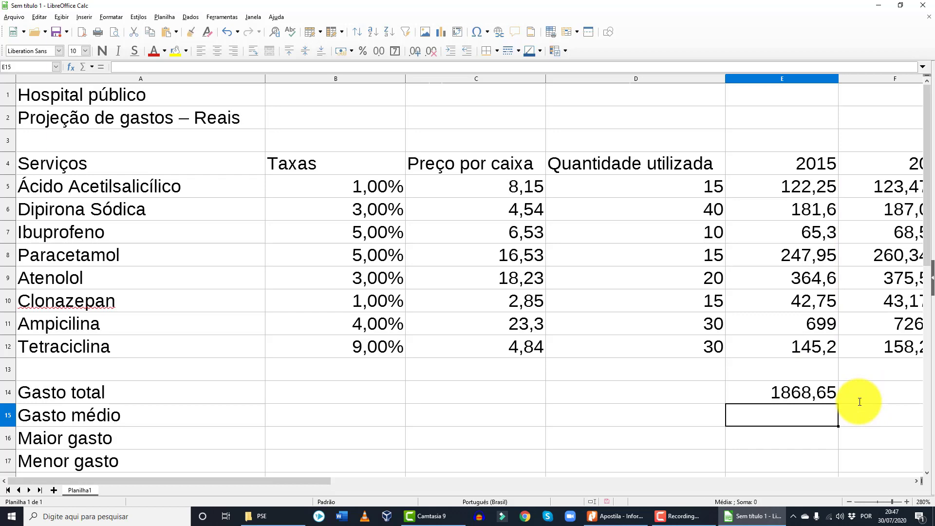
Calculate the 2015 Gasto médio in E15 with the MÉDIA function over E5:E12
text(=)
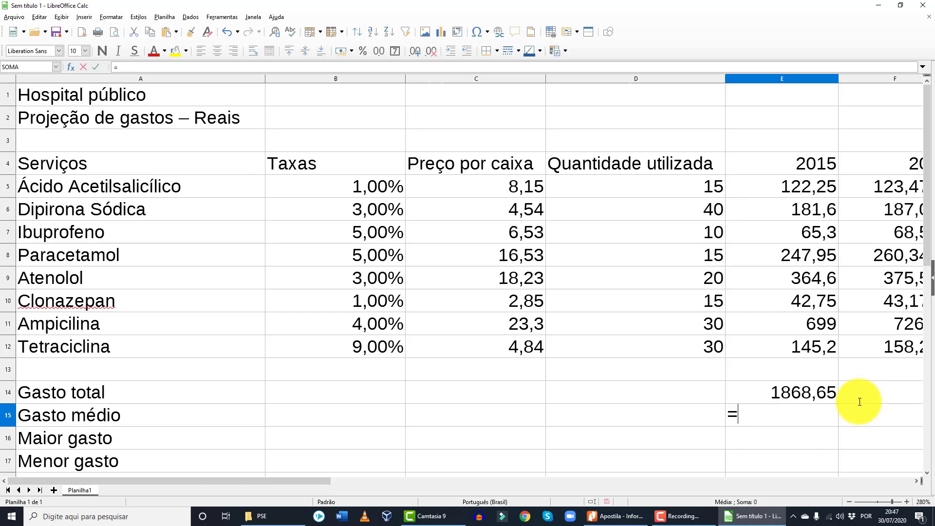
text(média()
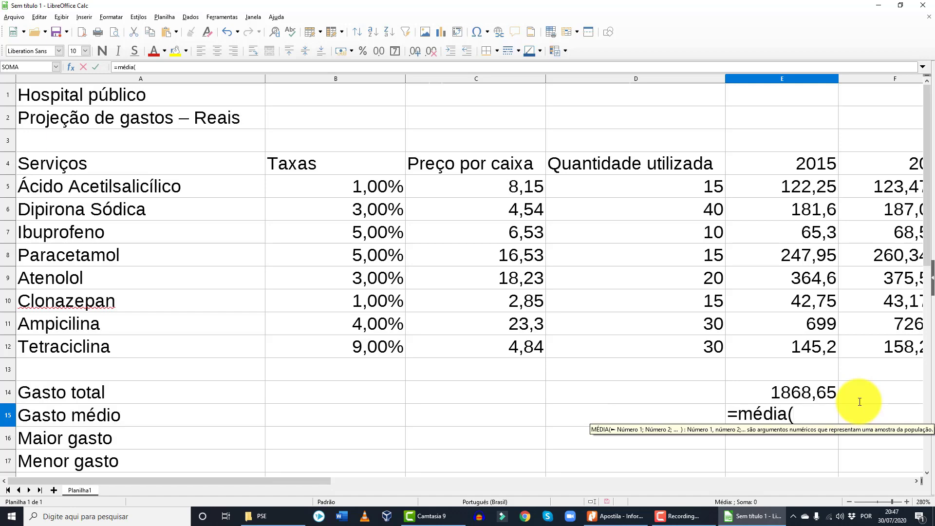
text(e5:e12))
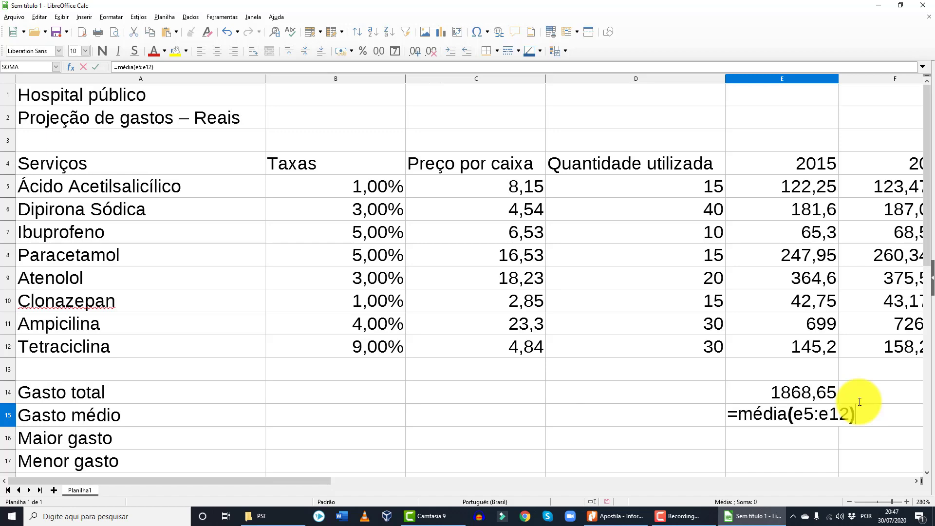
key(Return)
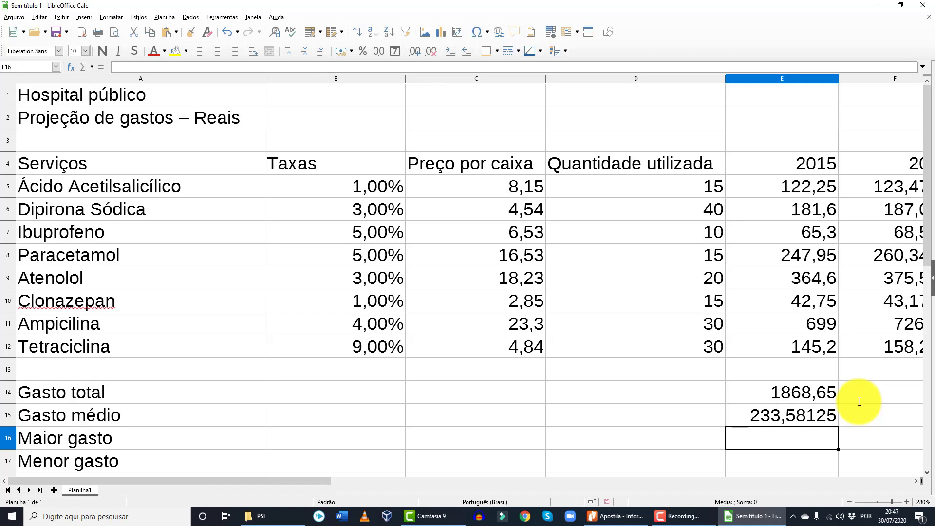
Calculate the 2015 Maior gasto in E16 with the MÁXIMO function over E5:E12
text(=)
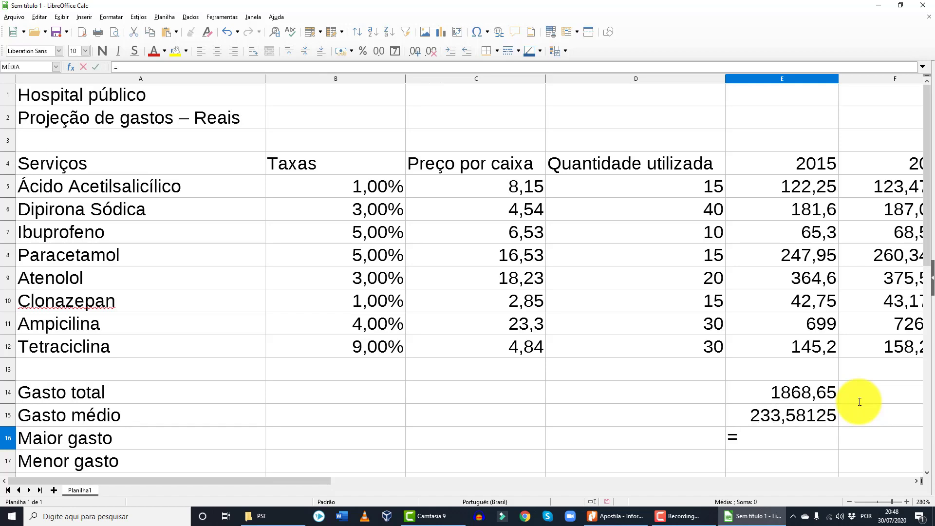
text(máximo)
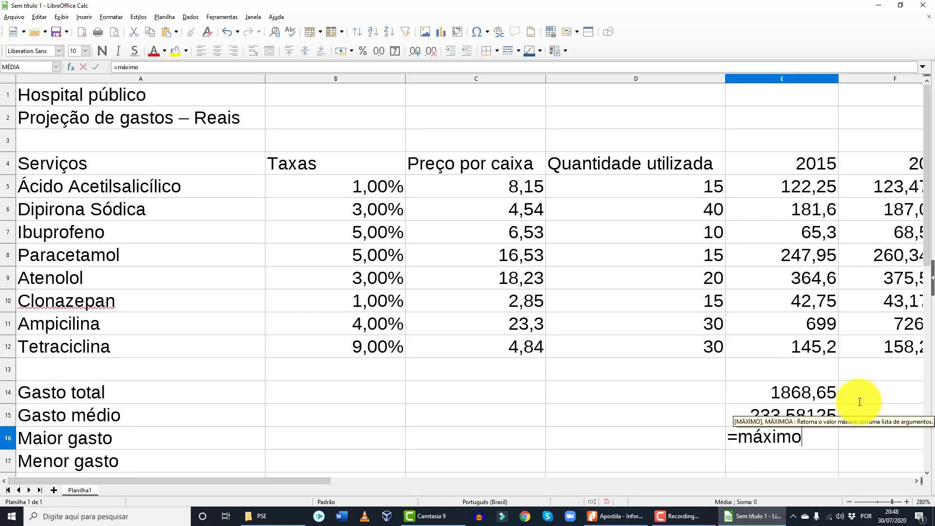
text((e5:)
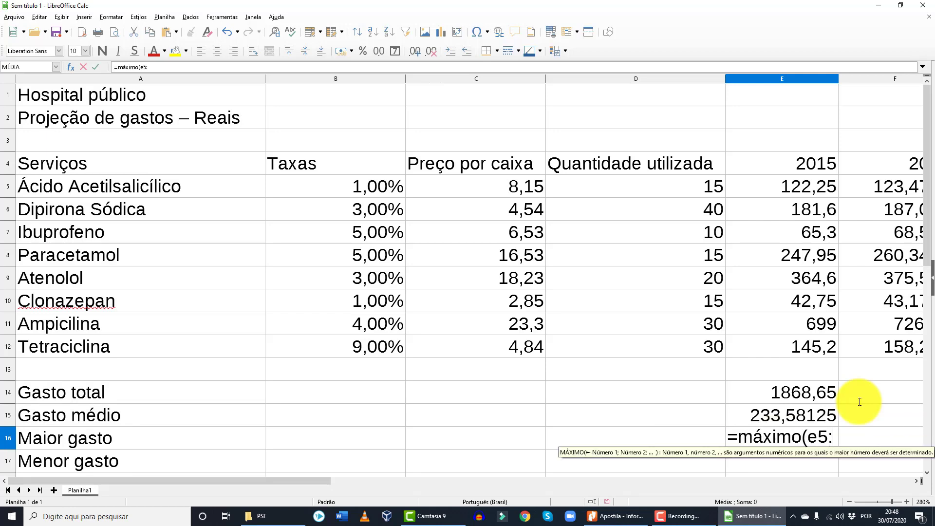
text(e12))
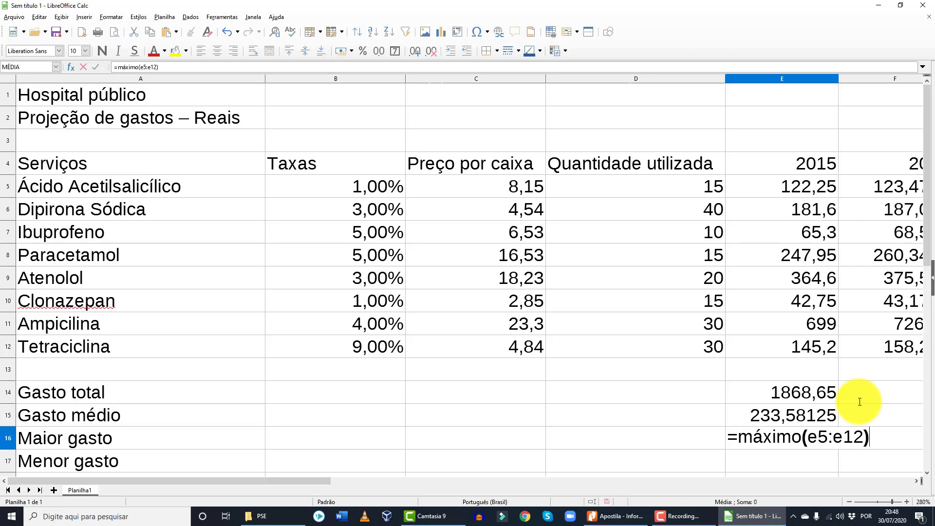
key(Return)
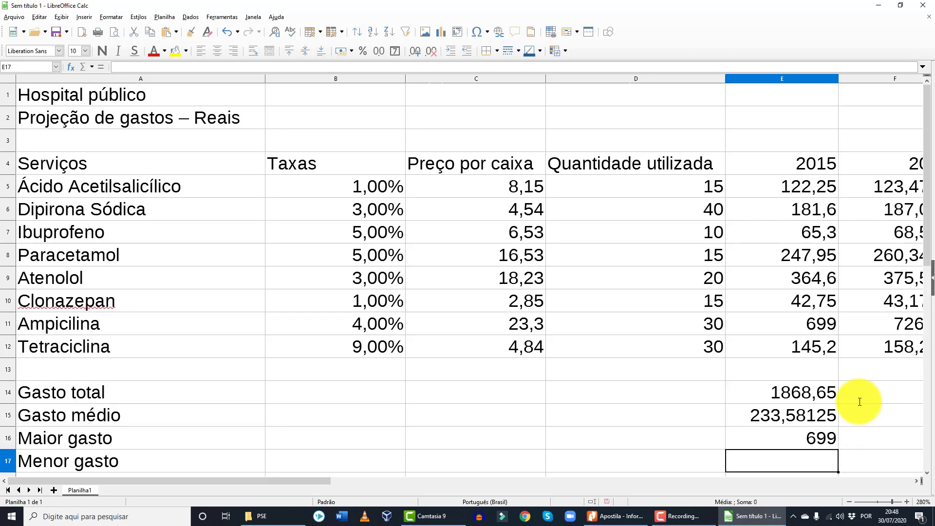
Calculate the 2015 Menor gasto in E17 with the MÍNIMO function over E5:E12
text(=)
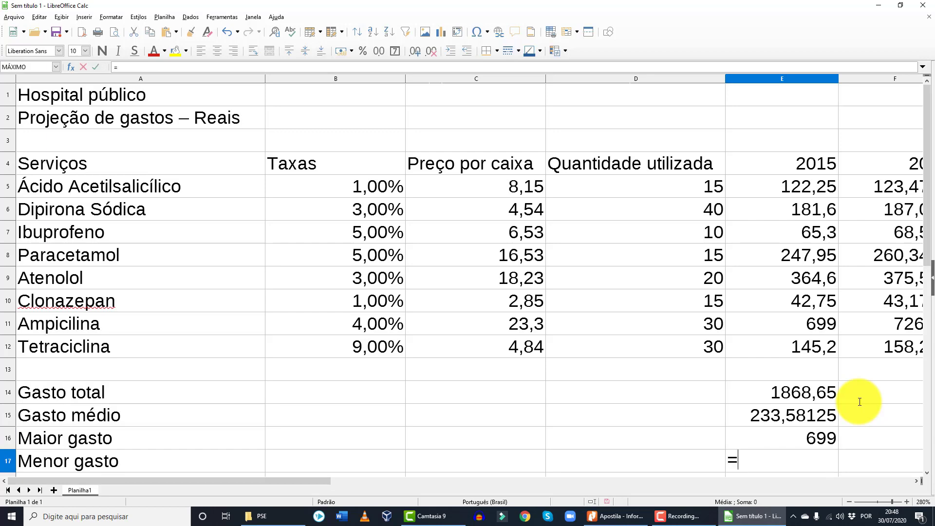
text(mínimo)
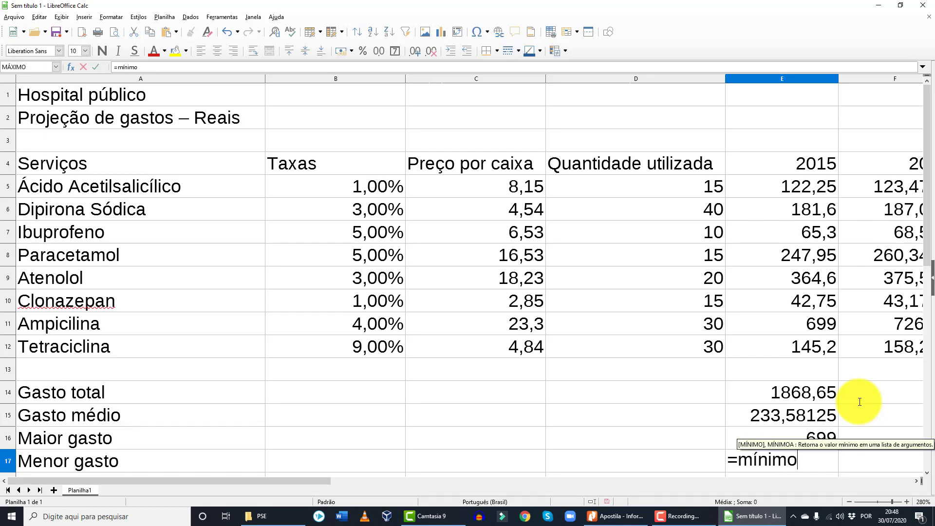
text((e)
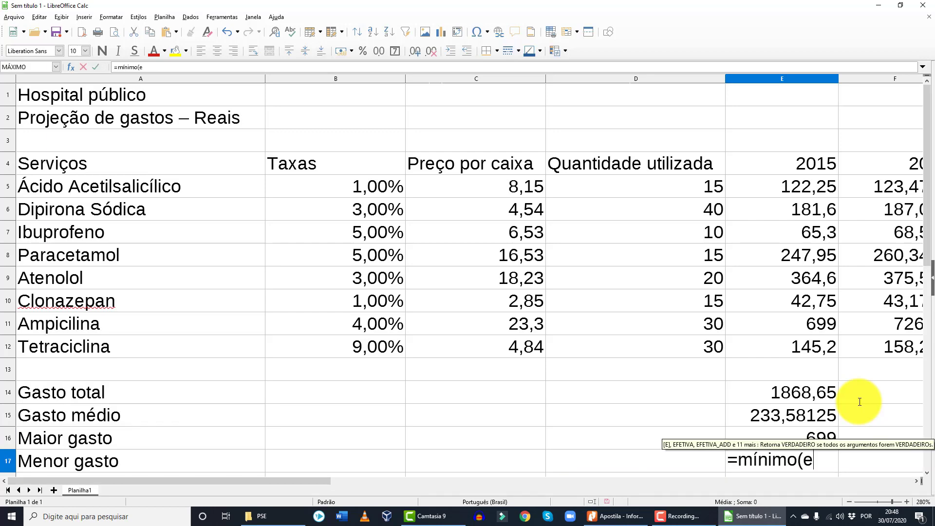
text(5:e12))
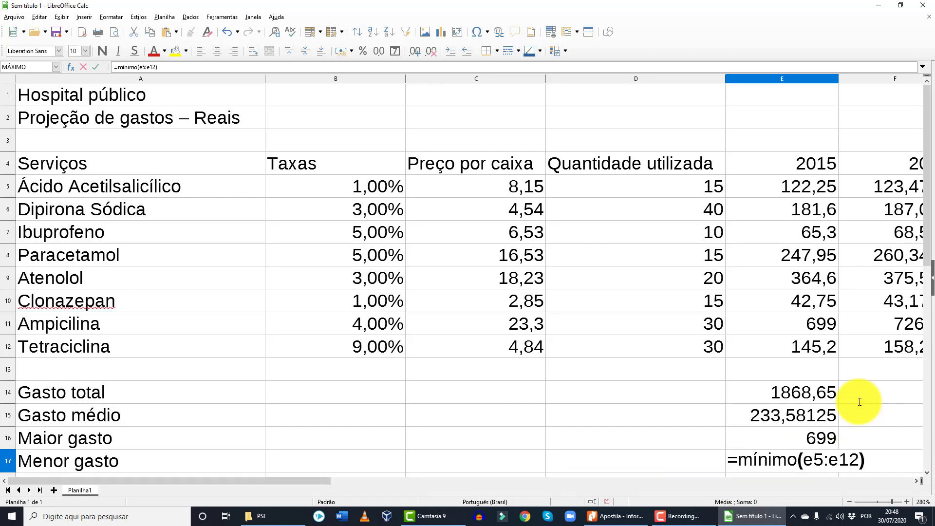
key(Return)
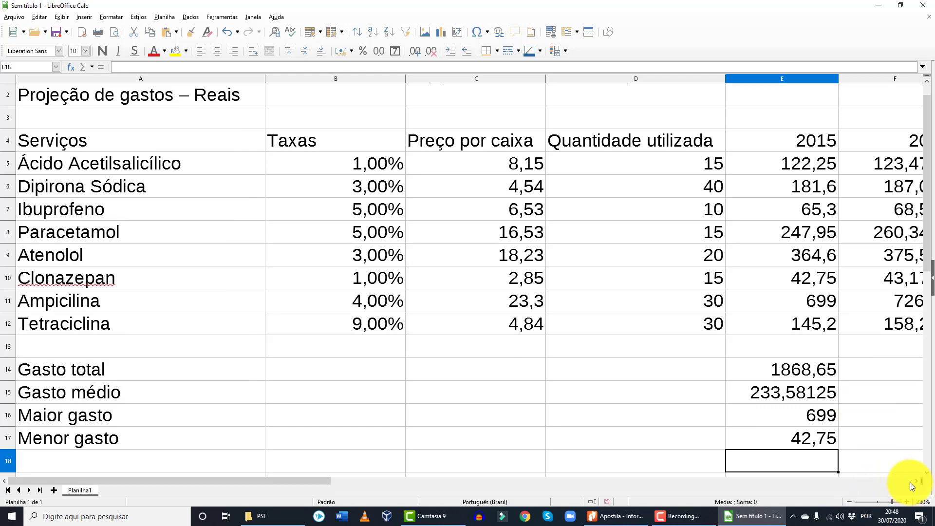
Fill the four 2015 summary formulas in E14:E17 across to the 2016 to 2019 columns, through I17
click(916, 482)
click(916, 483)
click(916, 482)
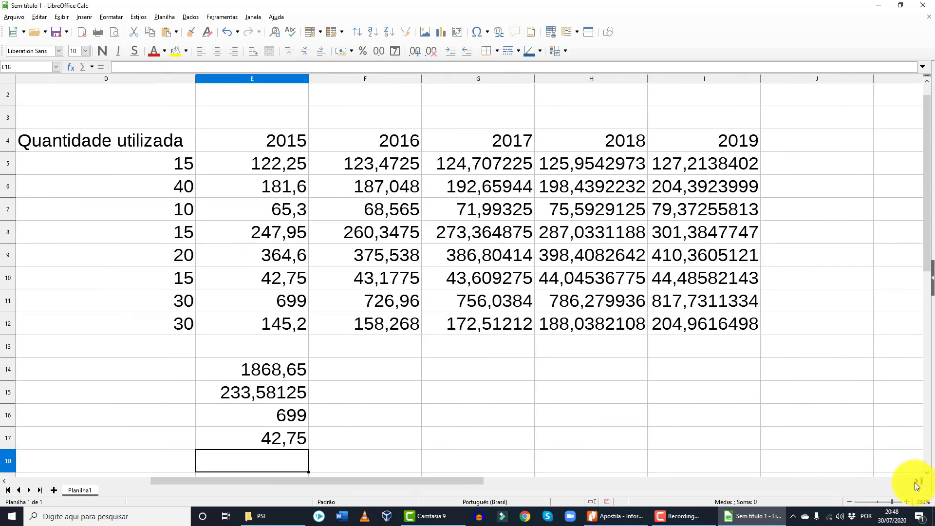
drag(269, 368, 262, 432)
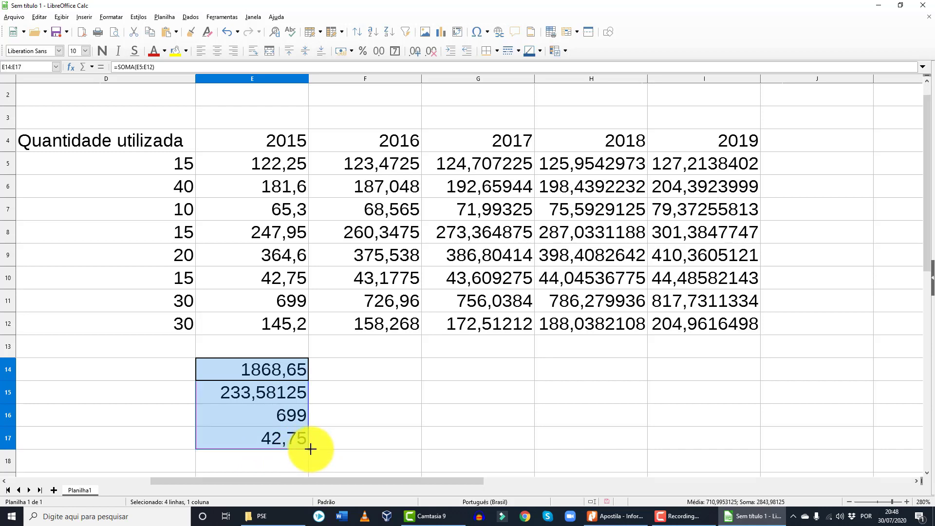
drag(308, 445, 714, 450)
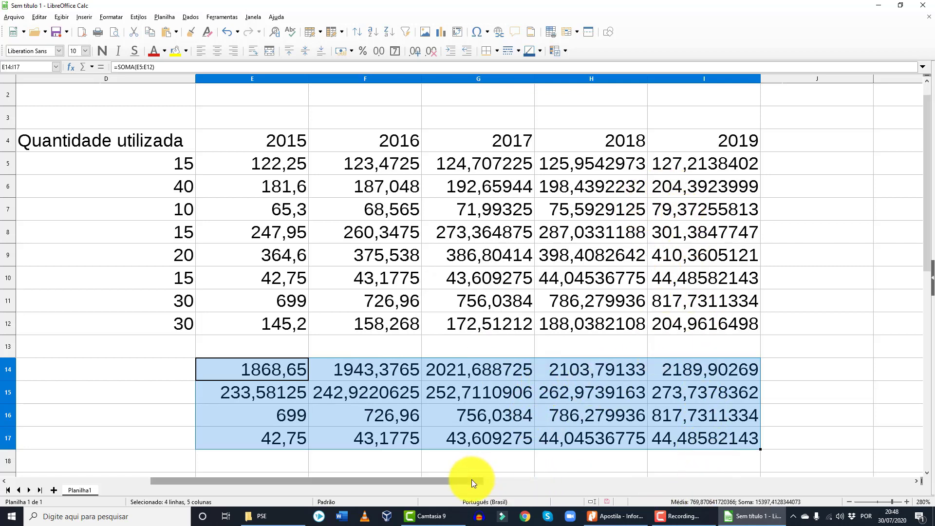
drag(471, 479, 337, 480)
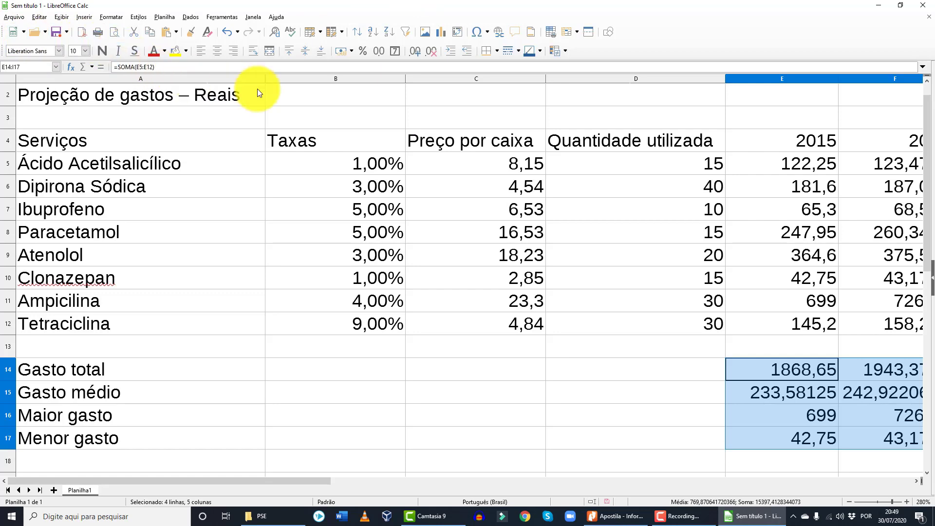
mouse_move(691, 517)
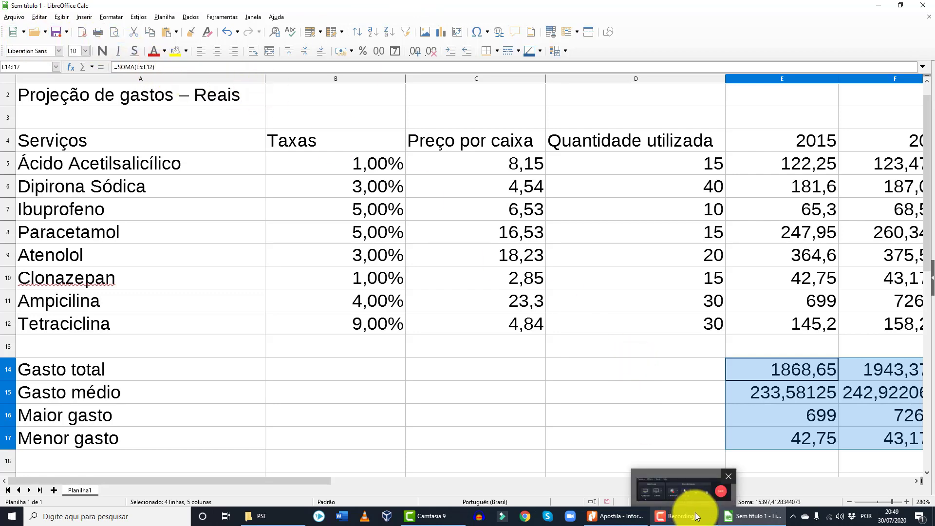